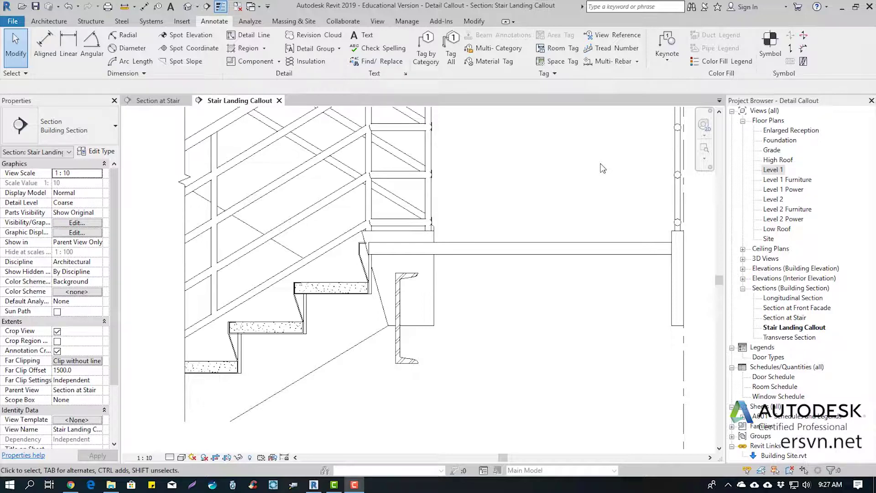
# Step: Bring the stair's left side into view and inspect the break line at its edge
pyautogui.scroll(-2, 529, 302)
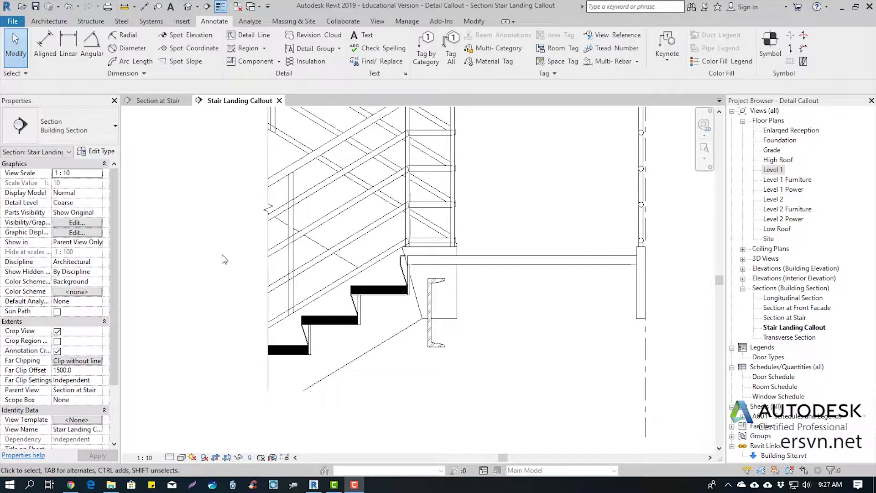
pyautogui.moveTo(229, 270); pyautogui.dragTo(272, 268, button='middle')
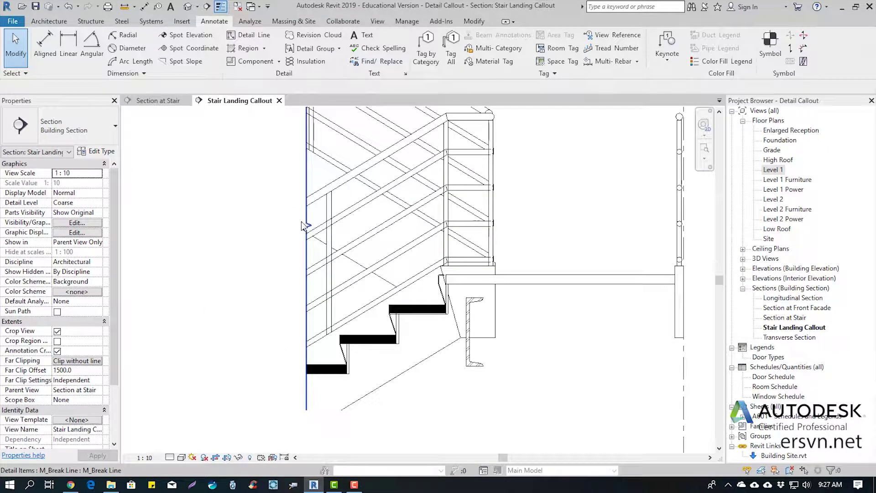
pyautogui.click(307, 228)
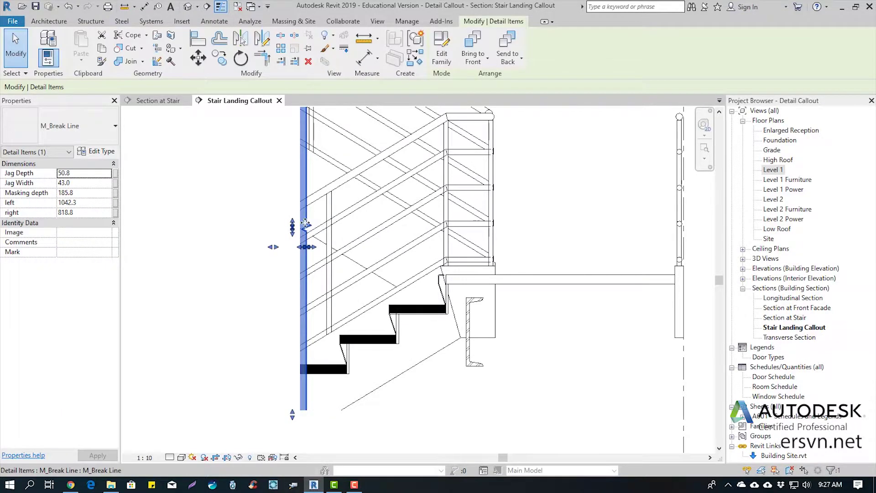
pyautogui.scroll(2, 299, 238)
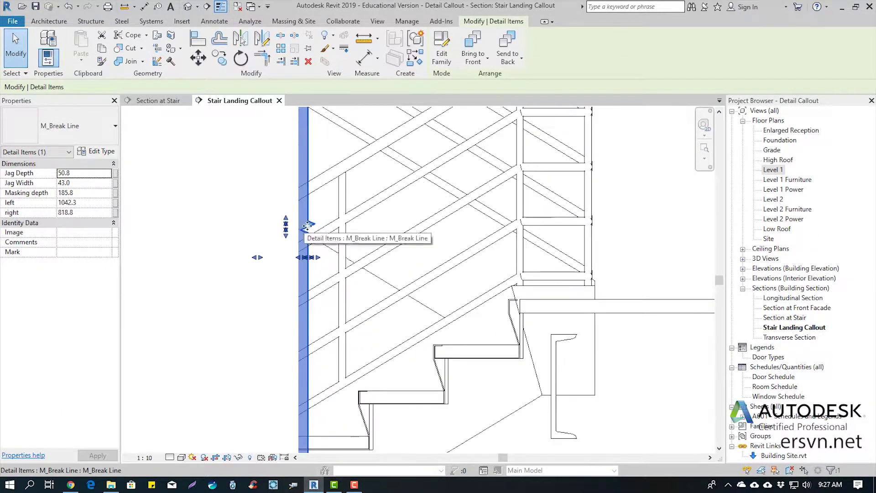
pyautogui.scroll(-1, 316, 359)
pyautogui.scroll(-1, 317, 342)
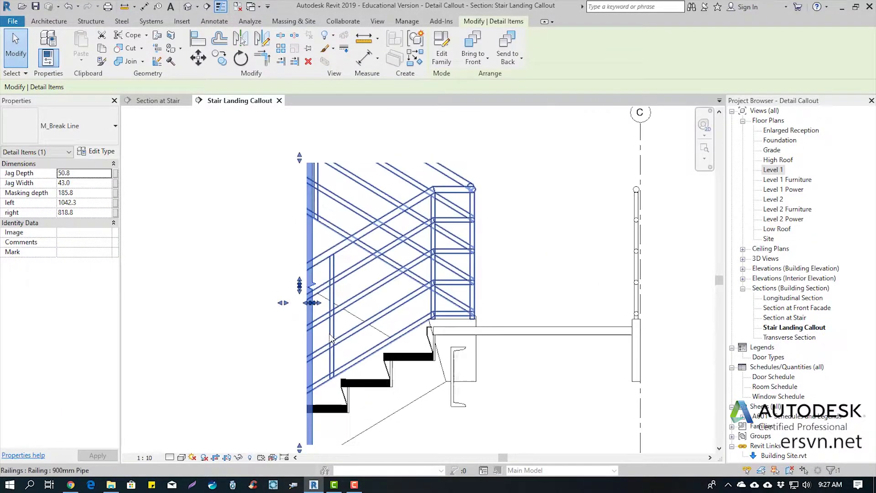
pyautogui.scroll(-1, 316, 319)
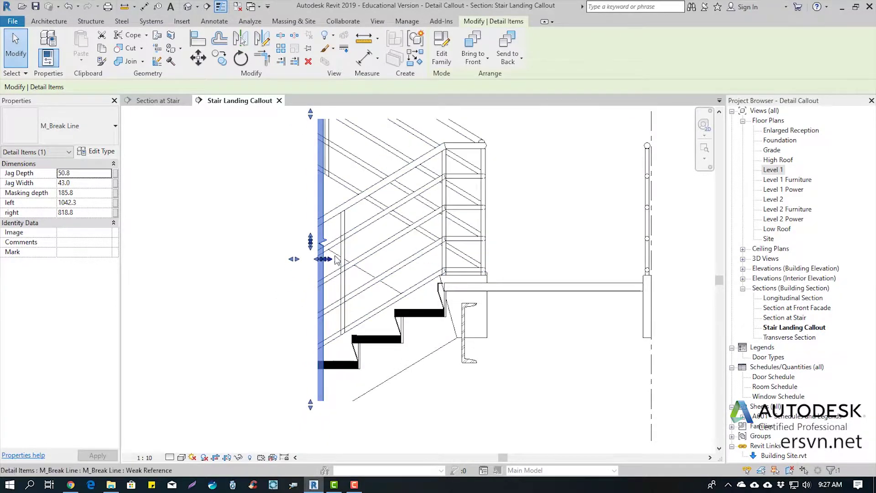
pyautogui.scroll(2, 324, 246)
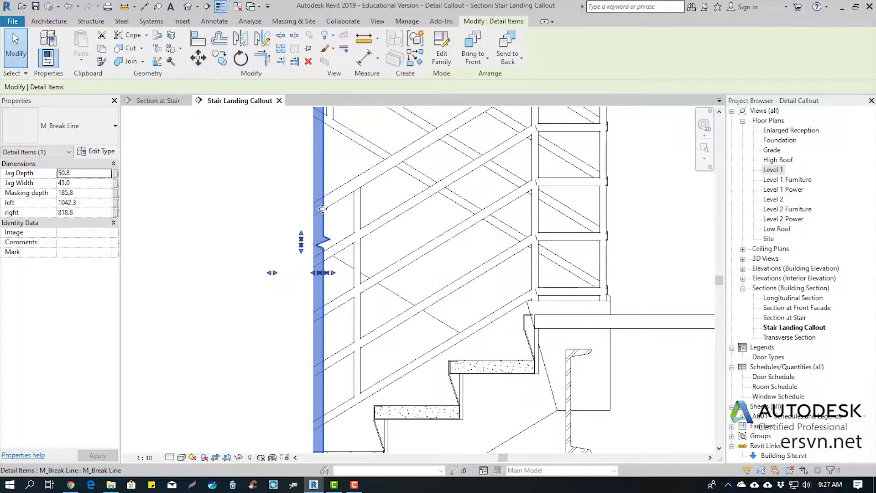
pyautogui.click(235, 258)
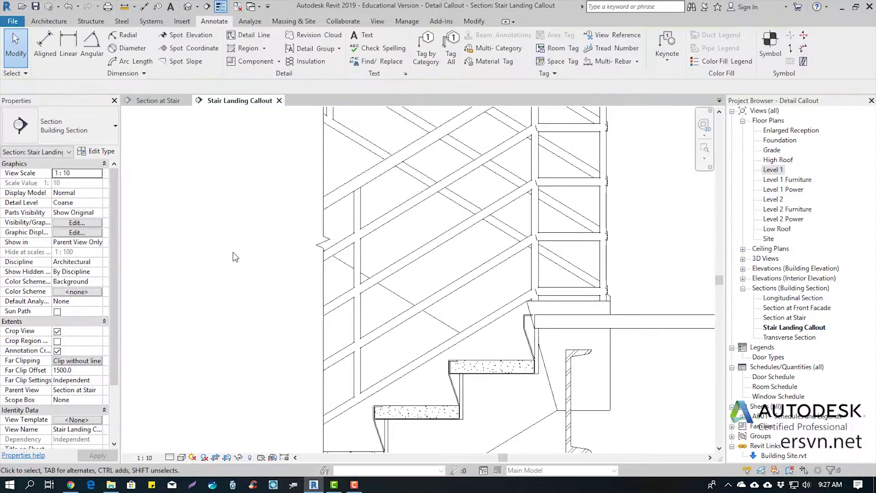
pyautogui.click(322, 231)
pyautogui.click(207, 234)
# Step: Recentre the stair and landing and begin a Masking Region sketch
pyautogui.scroll(-2, 208, 235)
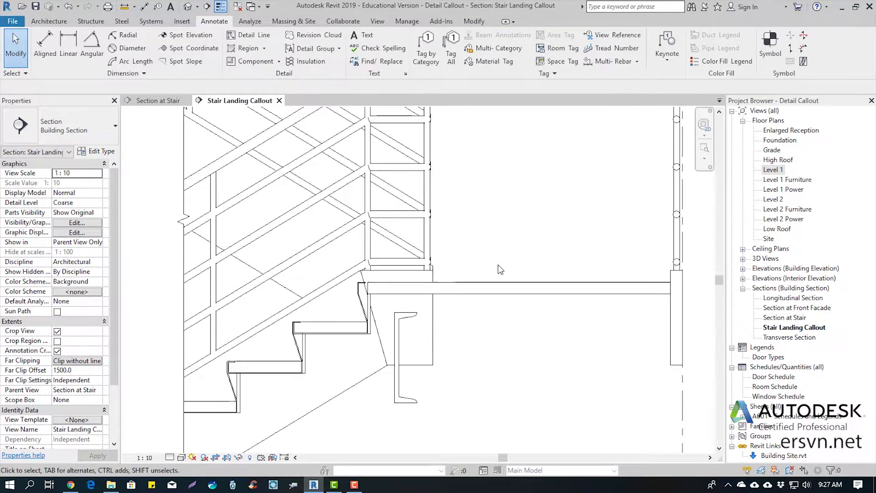
pyautogui.scroll(2, 497, 264)
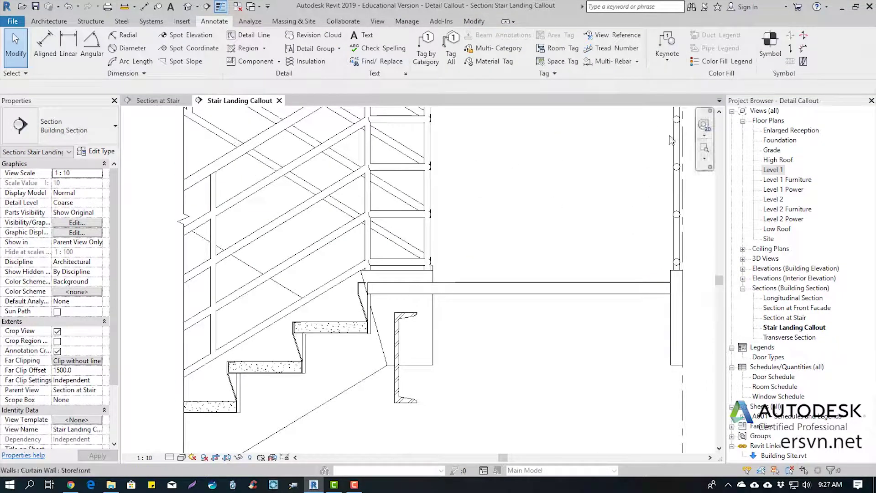
pyautogui.scroll(-2, 559, 244)
pyautogui.moveTo(539, 301)
pyautogui.mouseDown(button='middle')
pyautogui.moveTo(497, 363)
pyautogui.moveTo(468, 357)
pyautogui.mouseUp(button='middle')
pyautogui.scroll(1, 470, 348)
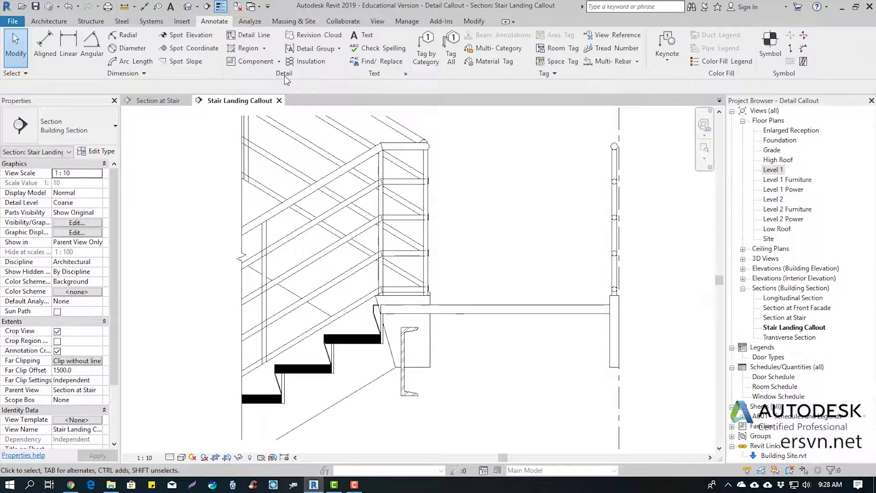
pyautogui.click(245, 49)
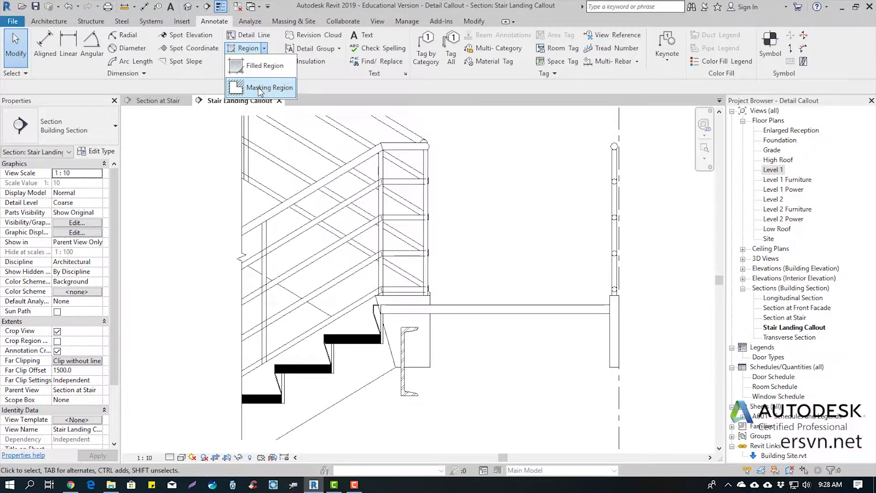
pyautogui.click(260, 89)
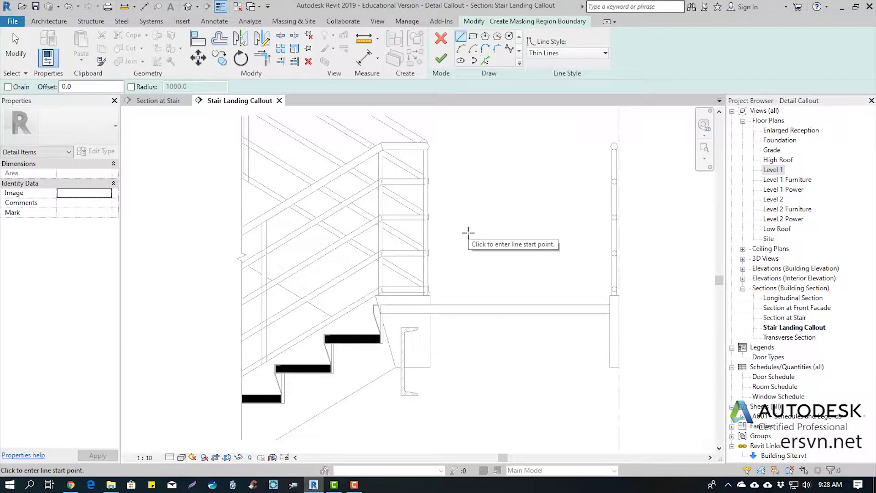
pyautogui.moveTo(489, 225); pyautogui.dragTo(513, 192, button='middle')
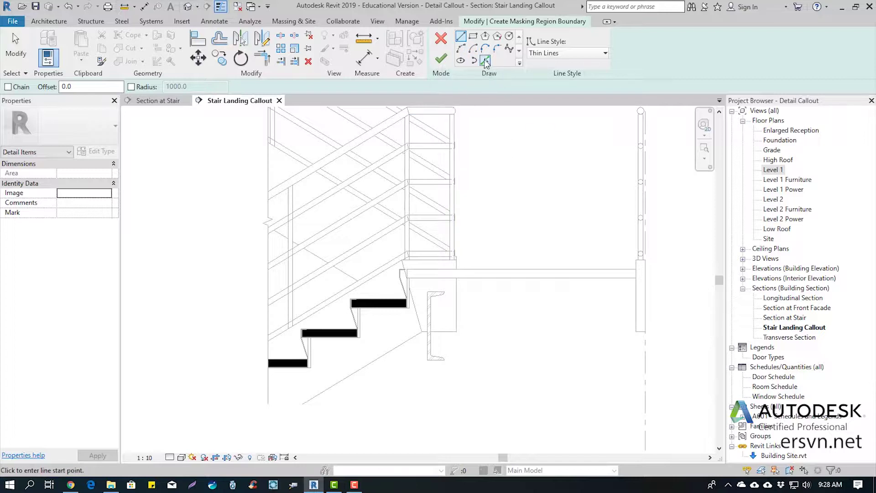
# Step: Pick the stair's two sloped edges, the landing top and the channel's lower edge
pyautogui.click(485, 61)
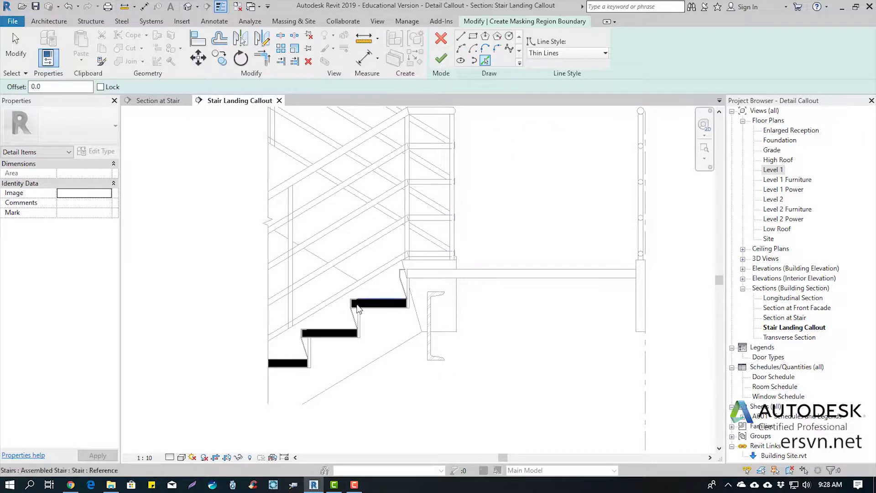
pyautogui.click(328, 306)
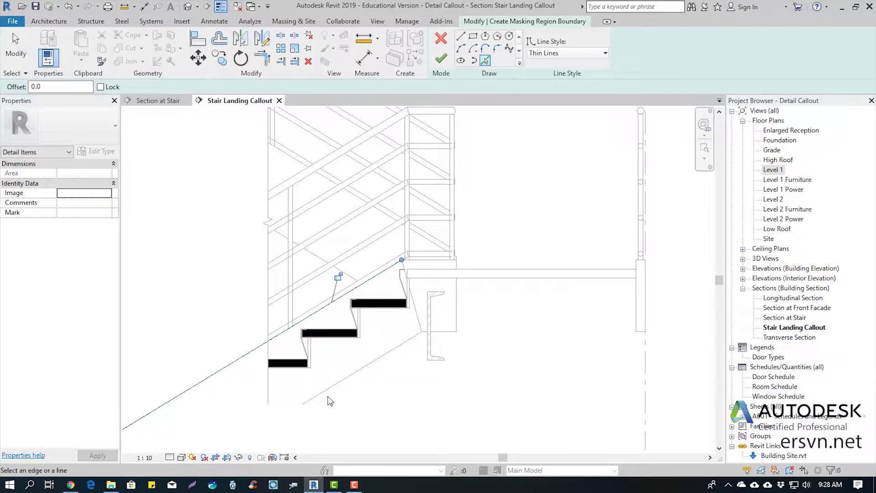
pyautogui.click(360, 369)
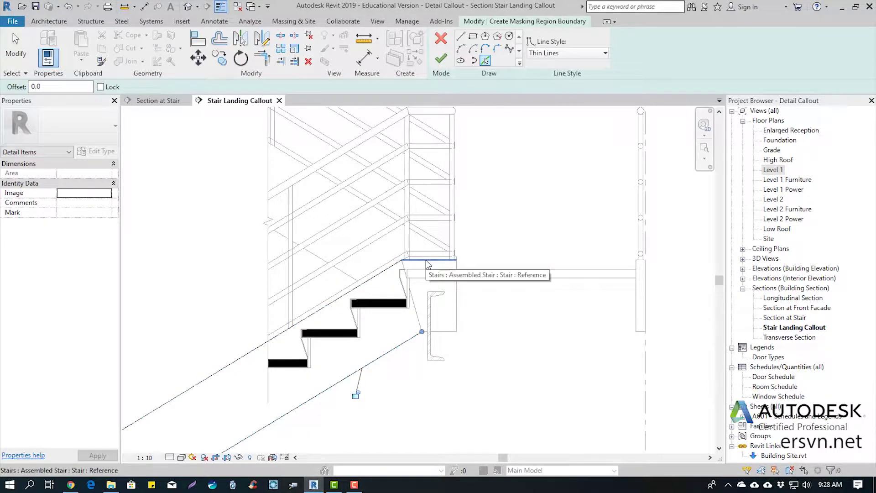
pyautogui.click(561, 55)
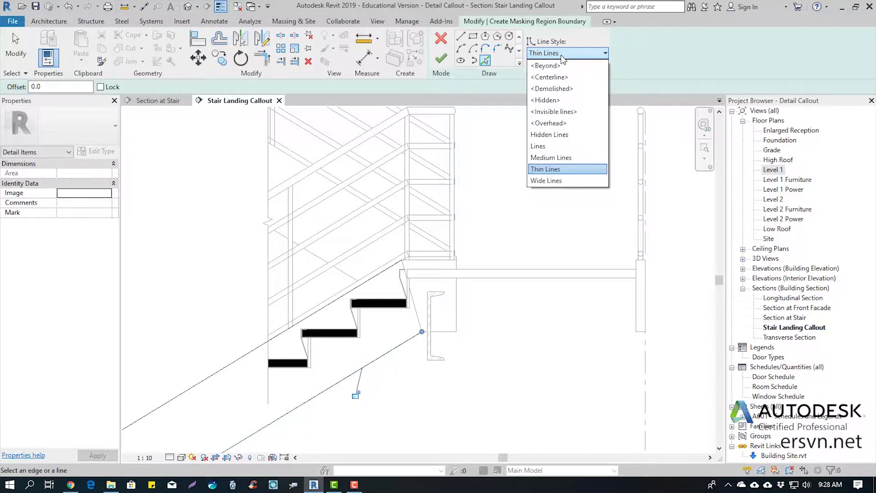
pyautogui.click(560, 55)
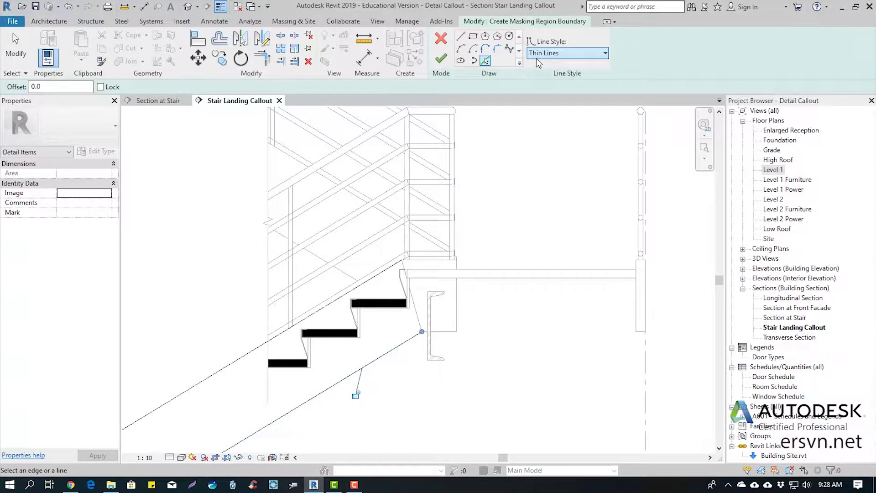
pyautogui.click(428, 259)
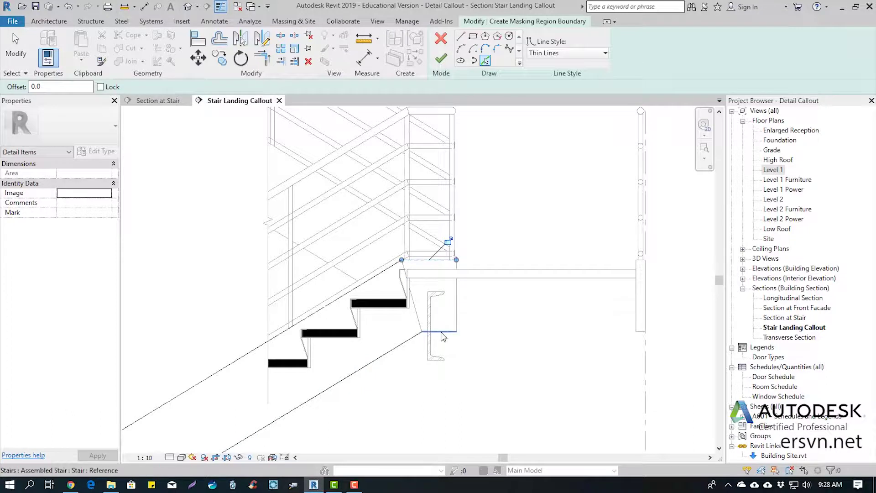
pyautogui.click(441, 333)
# Step: Add an invisible vertical segment to the landing corner, then restore Thin Lines style
pyautogui.scroll(1, 525, 116)
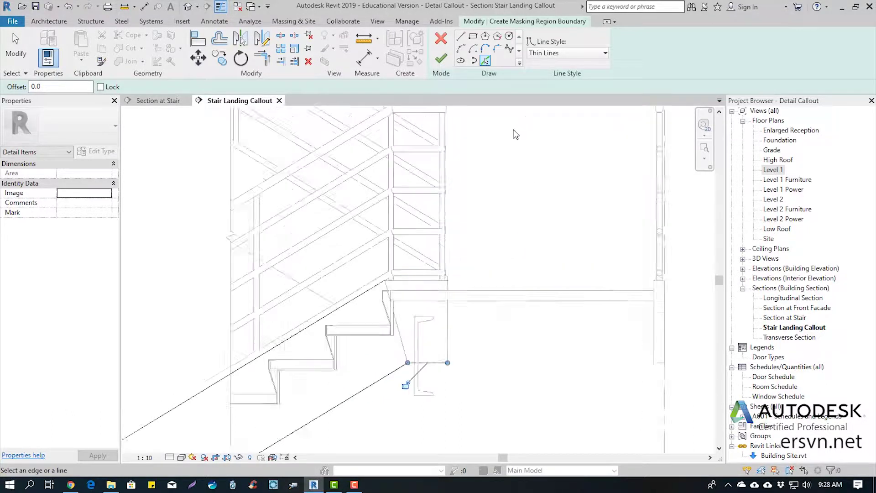
pyautogui.click(546, 55)
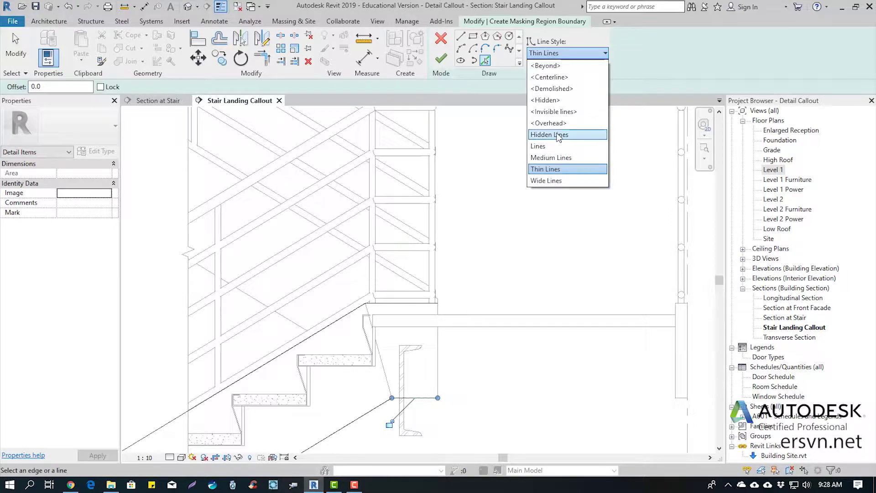
pyautogui.click(560, 113)
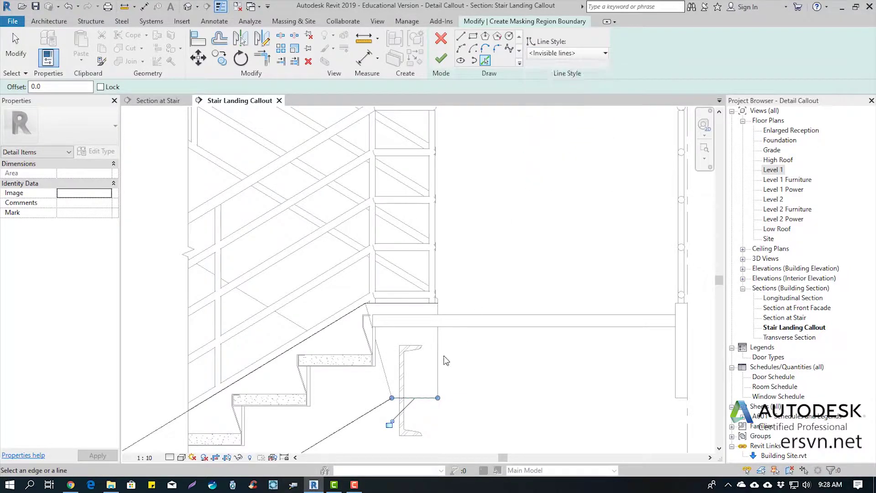
pyautogui.click(437, 303)
pyautogui.moveTo(461, 303); pyautogui.dragTo(637, 79, button='middle')
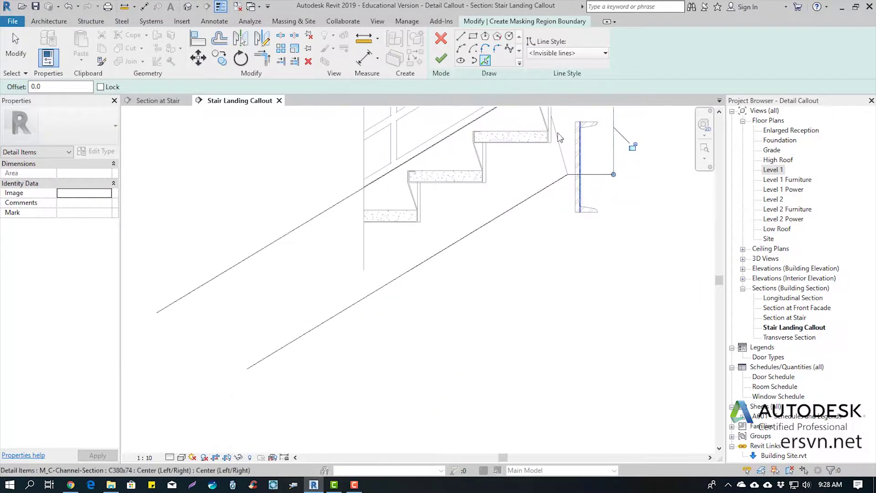
pyautogui.click(566, 53)
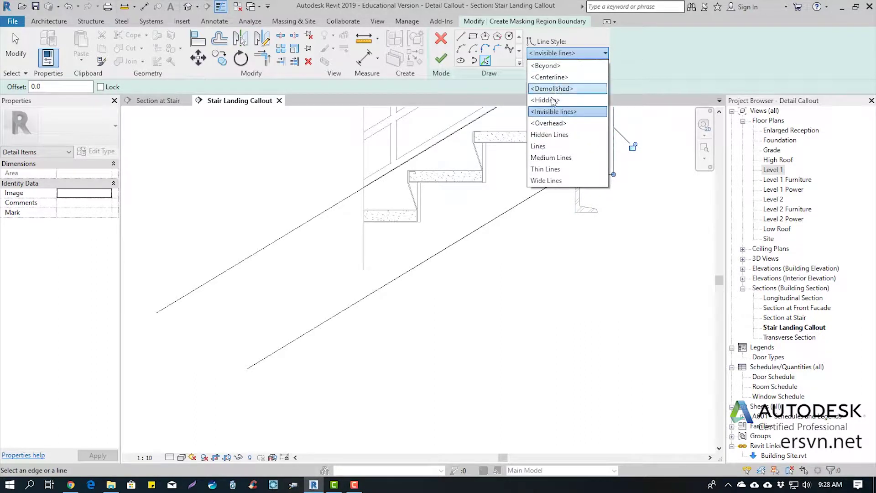
pyautogui.click(545, 169)
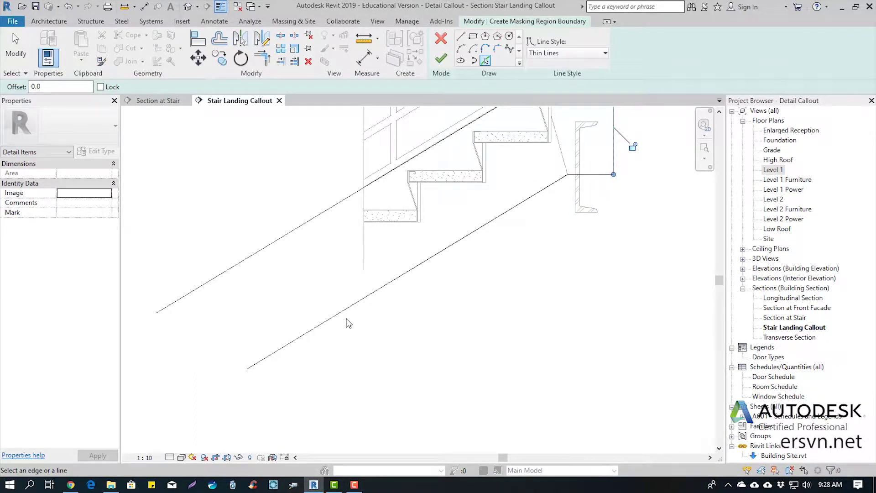
pyautogui.click(460, 36)
# Step: Draw the vertical left closing edge and trim the lower sloped line to meet it
pyautogui.click(340, 311)
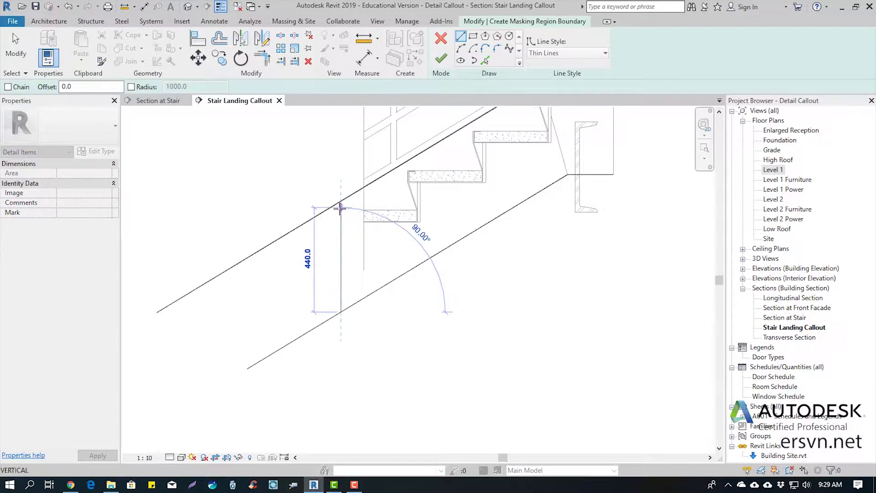
pyautogui.click(341, 201)
pyautogui.moveTo(375, 289); pyautogui.dragTo(294, 346, button='middle')
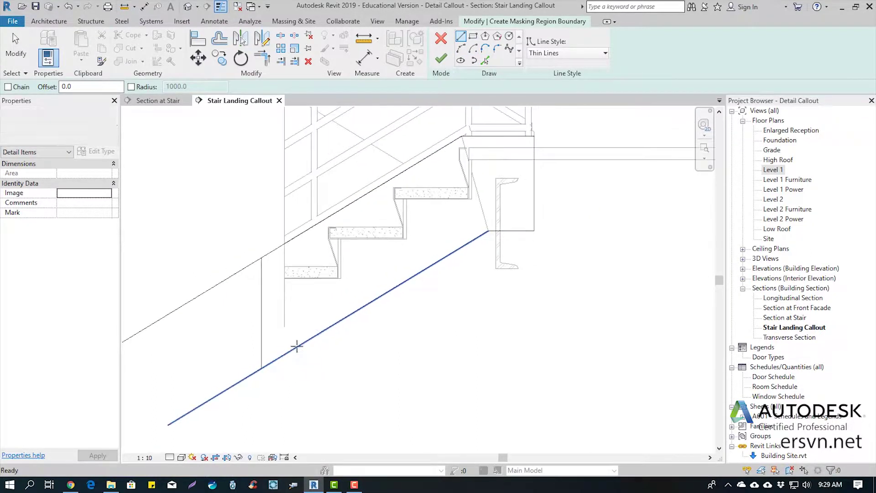
pyautogui.click(261, 58)
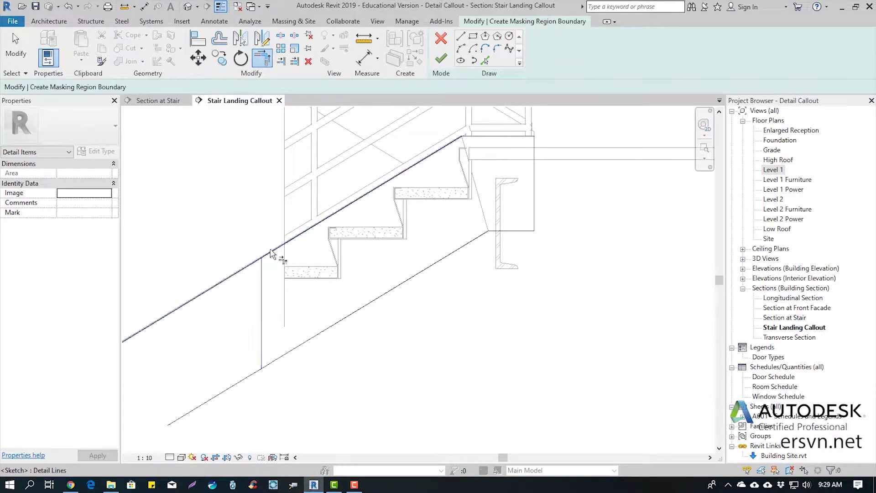
pyautogui.click(279, 359)
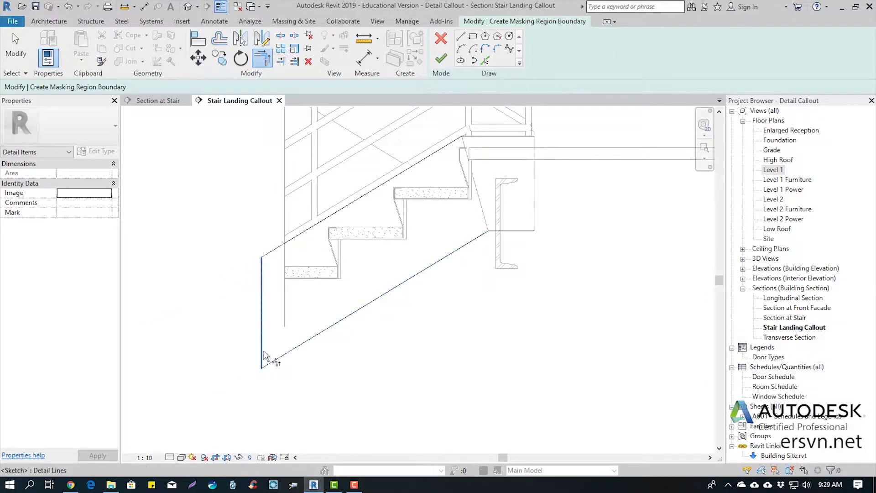
pyautogui.moveTo(575, 164); pyautogui.dragTo(559, 178, button='middle')
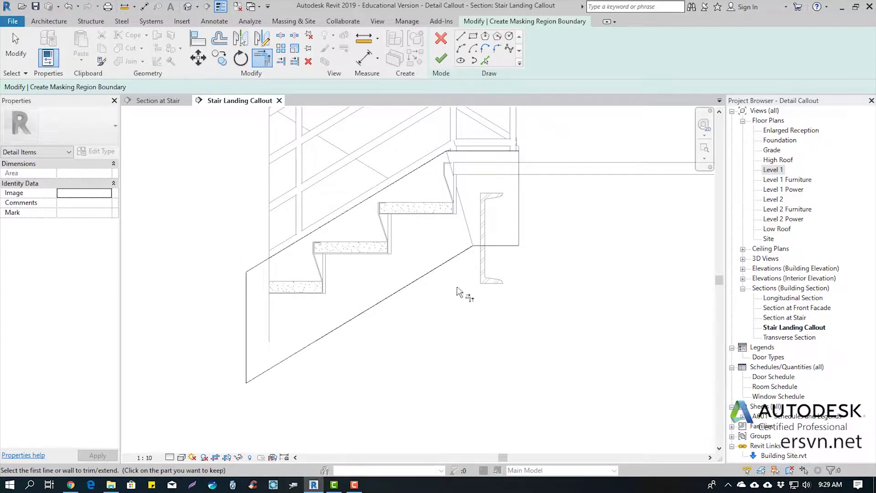
# Step: Finish the mask and send it to back behind the cut stair treads
pyautogui.click(441, 58)
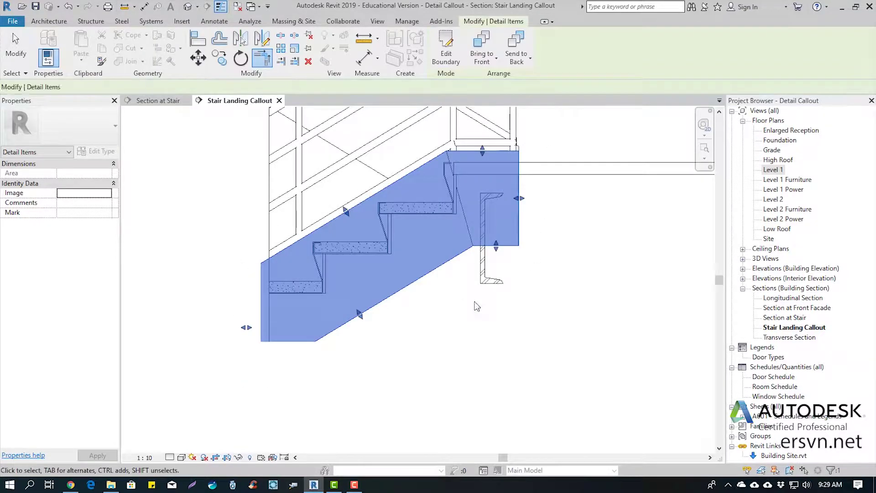
pyautogui.click(570, 251)
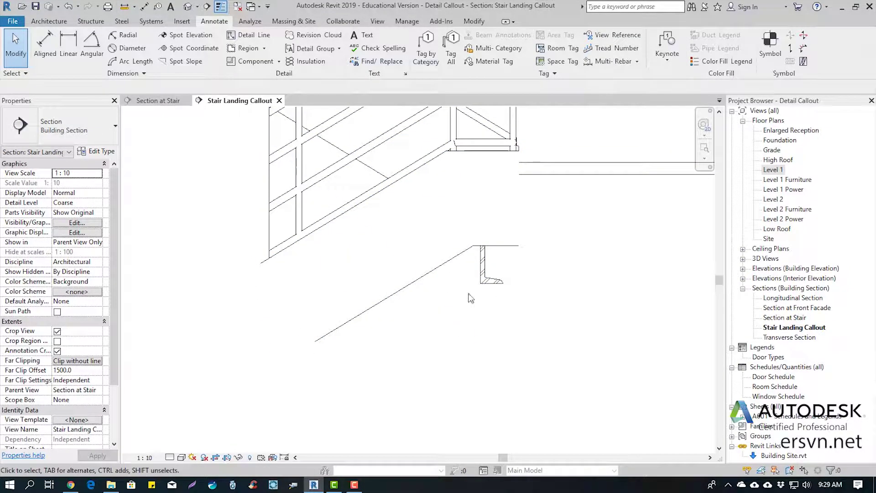
pyautogui.click(509, 249)
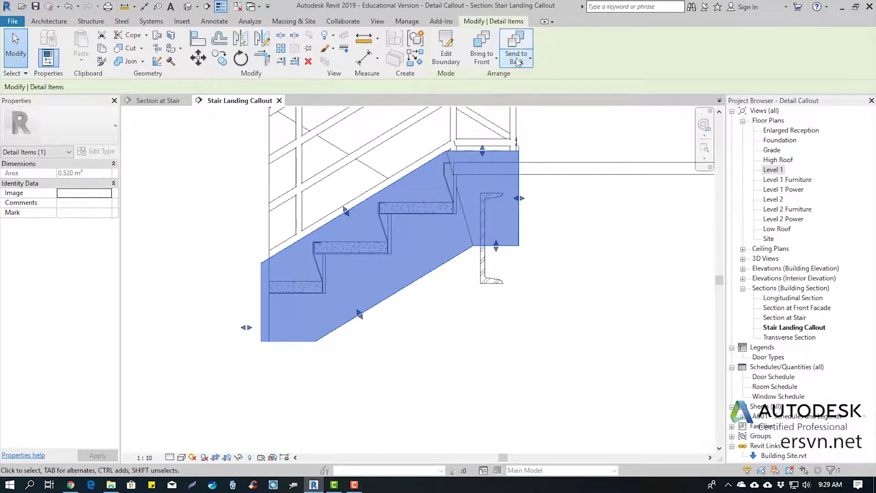
pyautogui.click(516, 40)
pyautogui.click(586, 267)
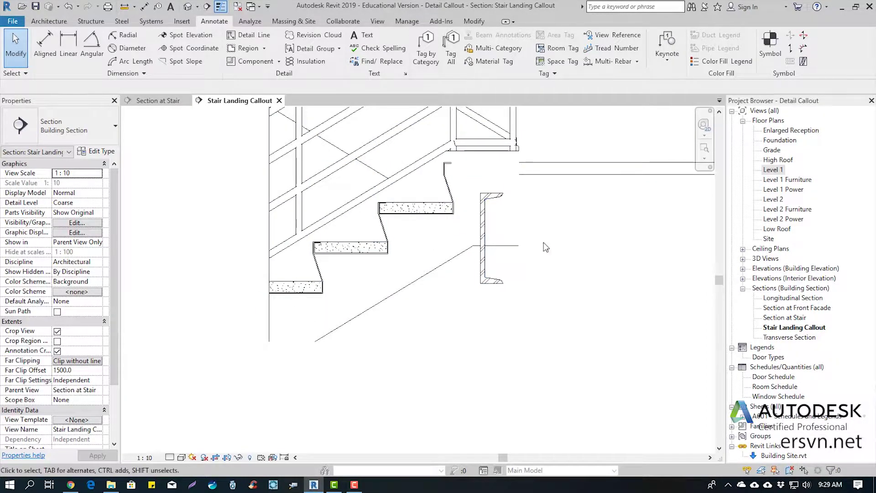
pyautogui.moveTo(598, 286)
pyautogui.mouseDown(button='middle')
pyautogui.moveTo(606, 272)
pyautogui.moveTo(544, 269)
pyautogui.mouseUp(button='middle')
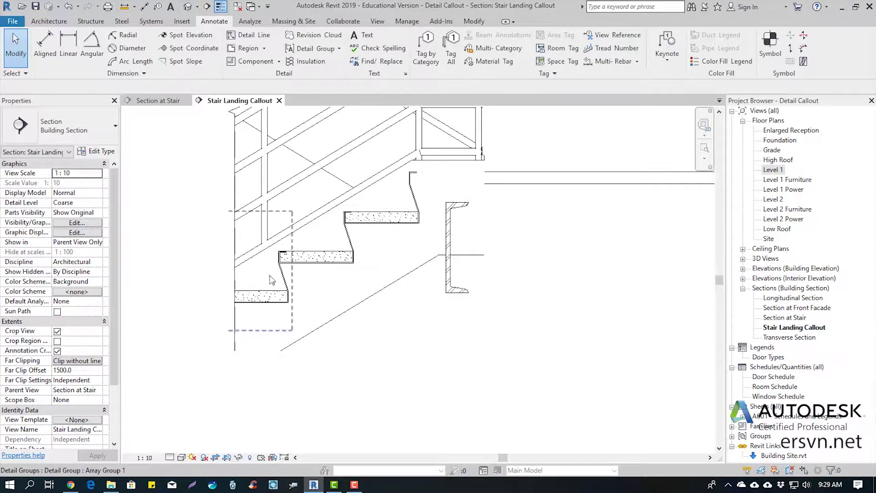
pyautogui.moveTo(364, 187); pyautogui.dragTo(250, 246, button='middle')
pyautogui.scroll(2, 446, 274)
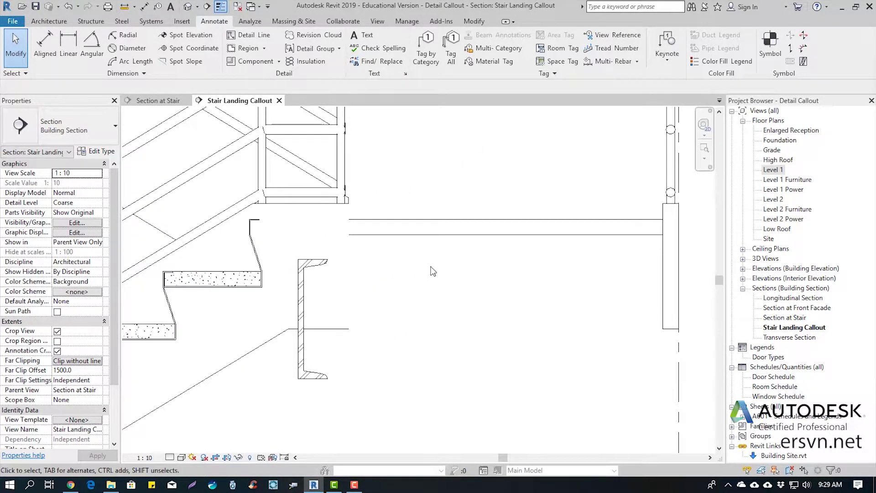
pyautogui.scroll(-2, 433, 271)
pyautogui.scroll(1, 410, 384)
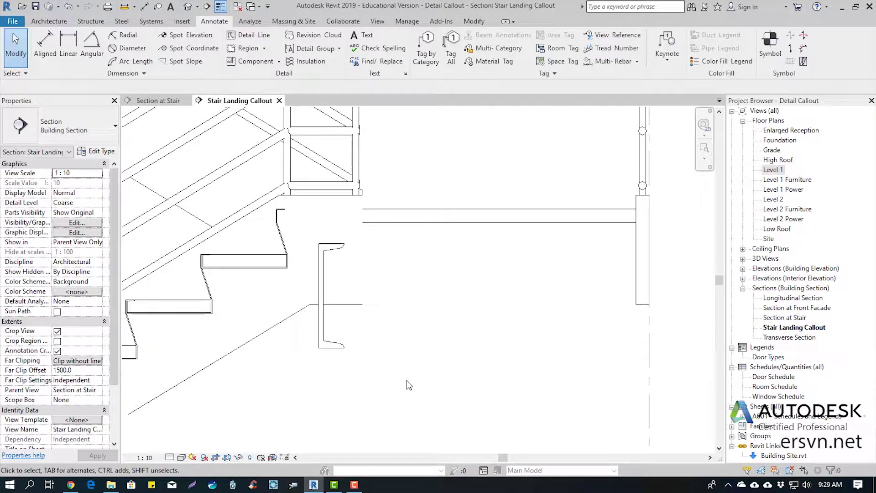
pyautogui.moveTo(396, 336); pyautogui.dragTo(445, 365, button='middle')
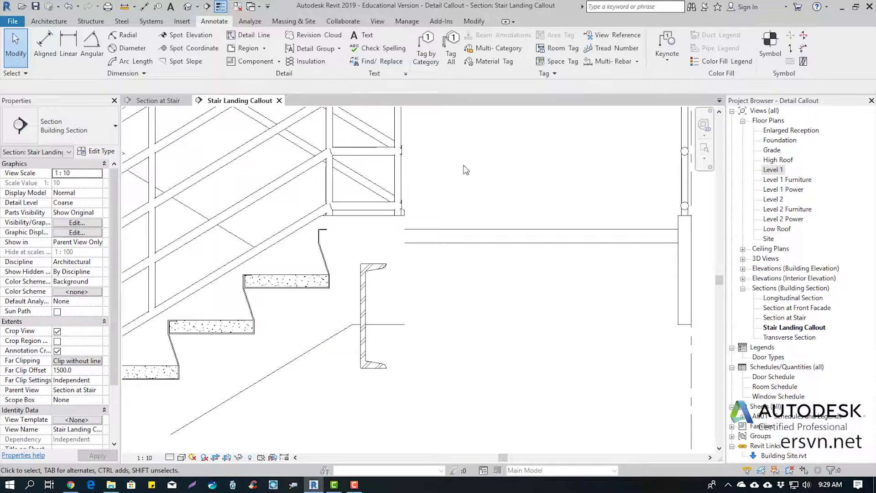
pyautogui.moveTo(464, 159); pyautogui.dragTo(452, 170, button='middle')
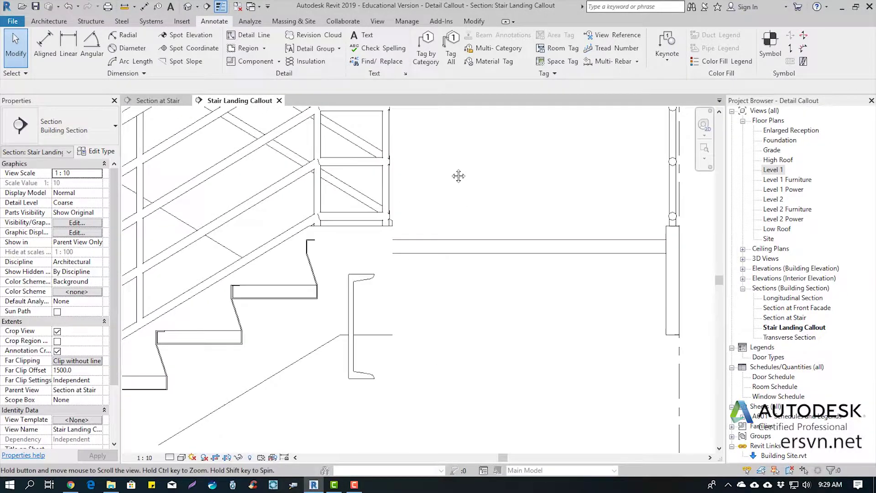
# Step: Start a filled region and pick the landing top, channel top and right vertical edge
pyautogui.click(264, 49)
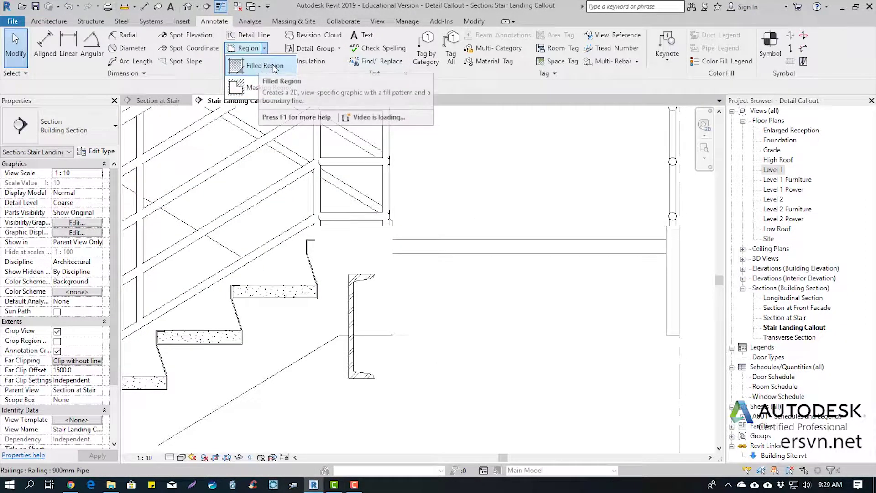
pyautogui.click(274, 68)
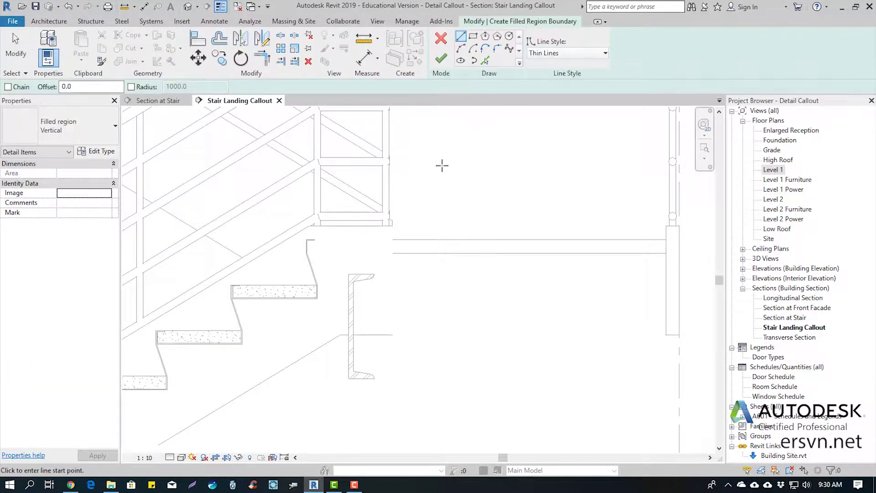
pyautogui.click(484, 59)
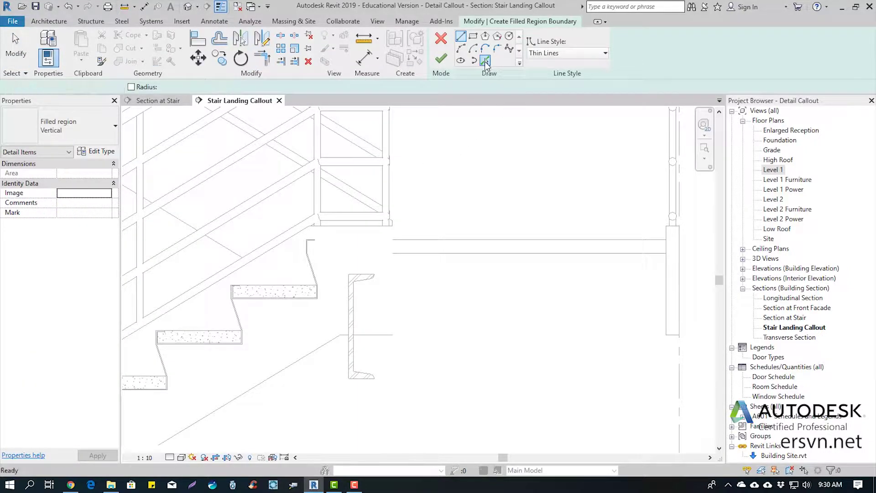
pyautogui.click(449, 240)
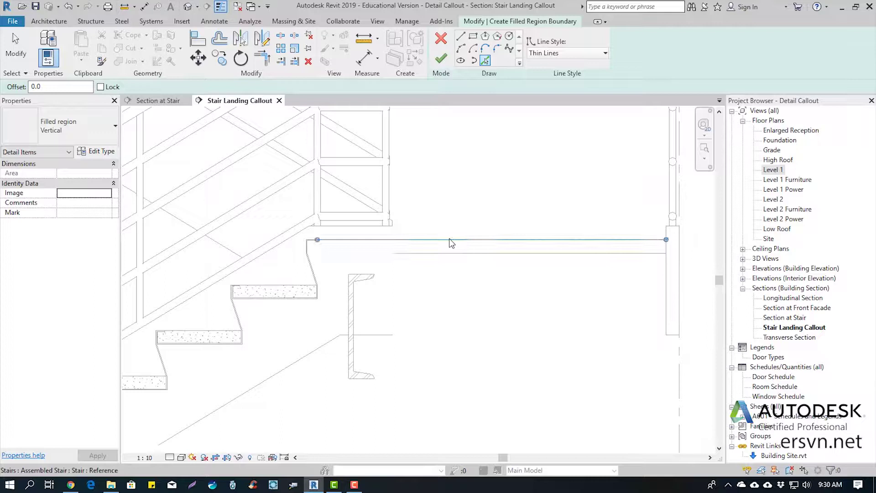
pyautogui.click(361, 274)
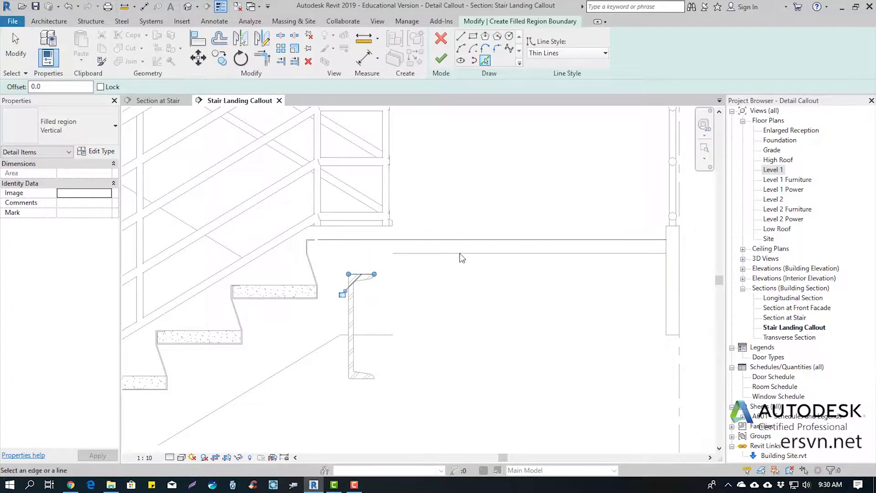
pyautogui.click(665, 266)
# Step: Pick the landing's left vertical, slanted and short vertical edges as remaining boundary lines
pyautogui.scroll(3, 322, 270)
pyautogui.scroll(3, 303, 239)
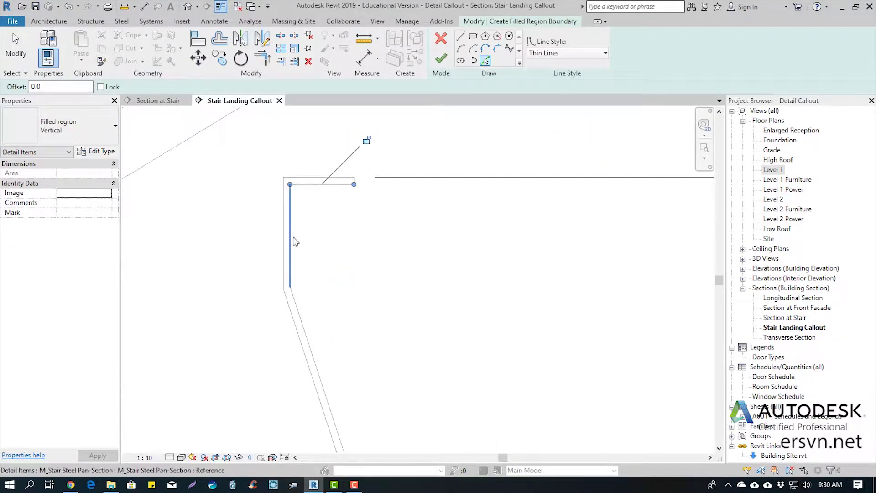
pyautogui.click(290, 240)
pyautogui.scroll(-2, 310, 241)
pyautogui.click(316, 307)
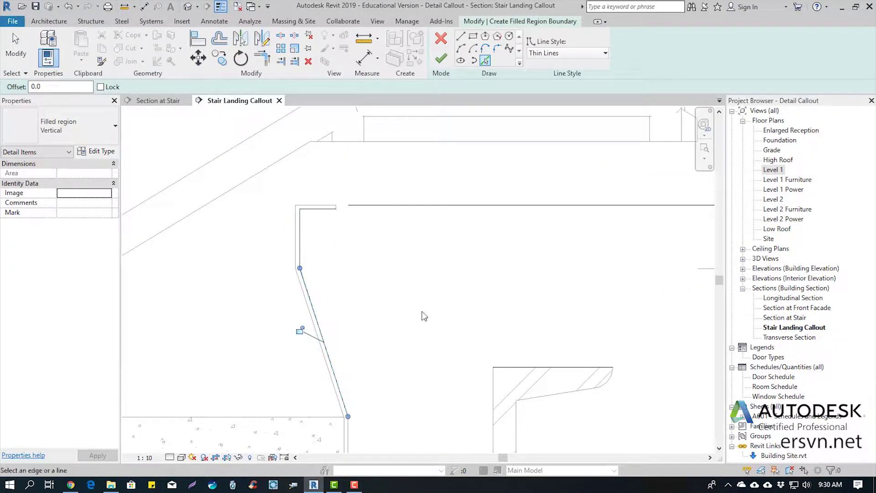
pyautogui.scroll(3, 347, 215)
pyautogui.scroll(2, 324, 211)
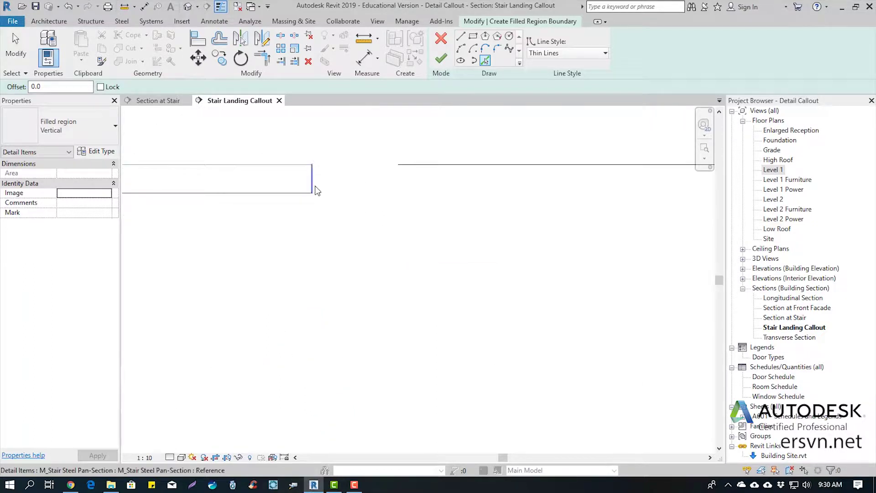
pyautogui.click(312, 185)
pyautogui.scroll(-2, 365, 215)
pyautogui.scroll(-2, 329, 244)
pyautogui.scroll(-1, 389, 248)
pyautogui.press('Escape')
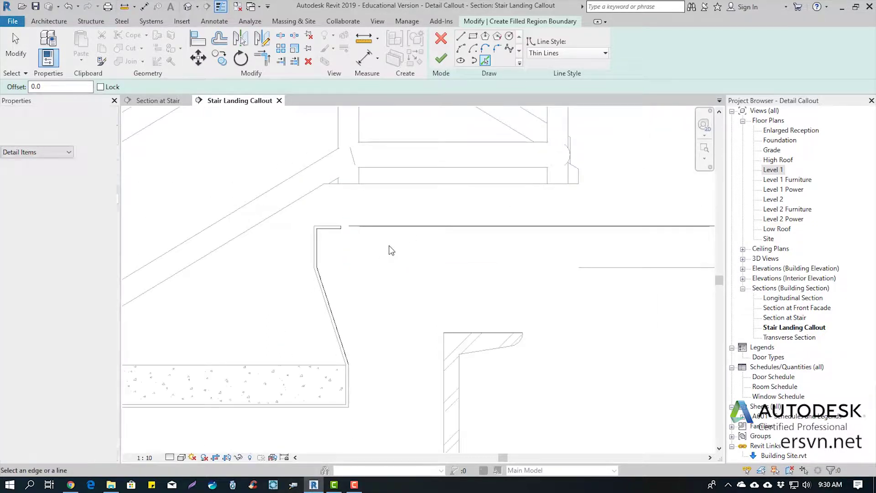
pyautogui.scroll(2, 378, 241)
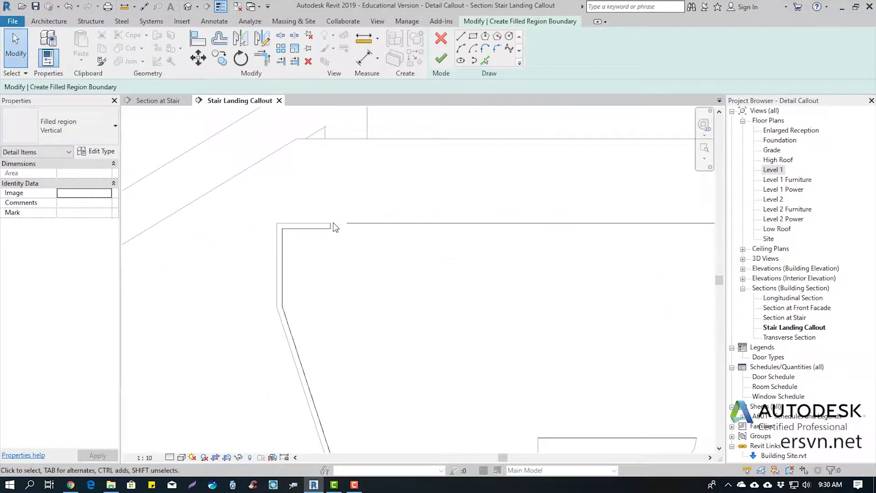
# Step: Trim the landing's top and slanted boundary lines into closed corners
pyautogui.click(262, 58)
pyautogui.scroll(1, 323, 241)
pyautogui.scroll(3, 360, 223)
pyautogui.click(461, 201)
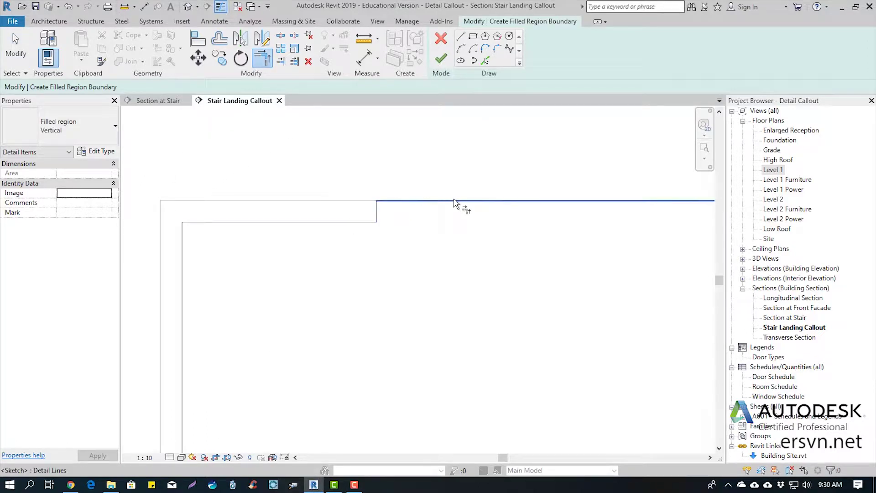
pyautogui.click(357, 201)
pyautogui.scroll(2, 365, 219)
pyautogui.click(355, 267)
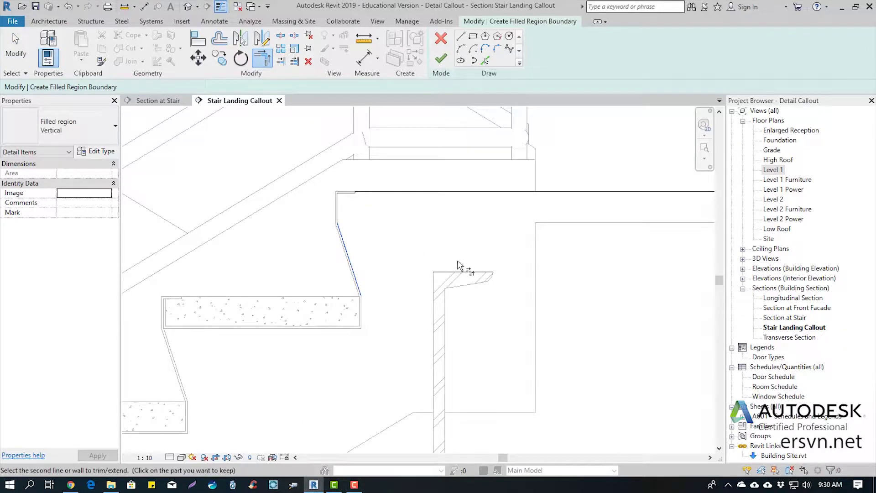
pyautogui.click(455, 273)
# Step: Join the short boundary line to the vertical edge and finish the Vertical filled region
pyautogui.scroll(-2, 319, 276)
pyautogui.scroll(-2, 292, 272)
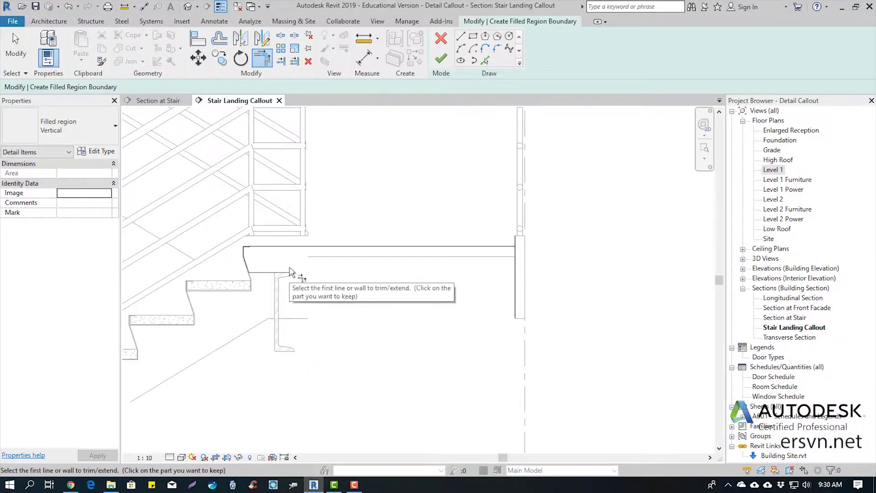
pyautogui.click(292, 272)
pyautogui.click(514, 257)
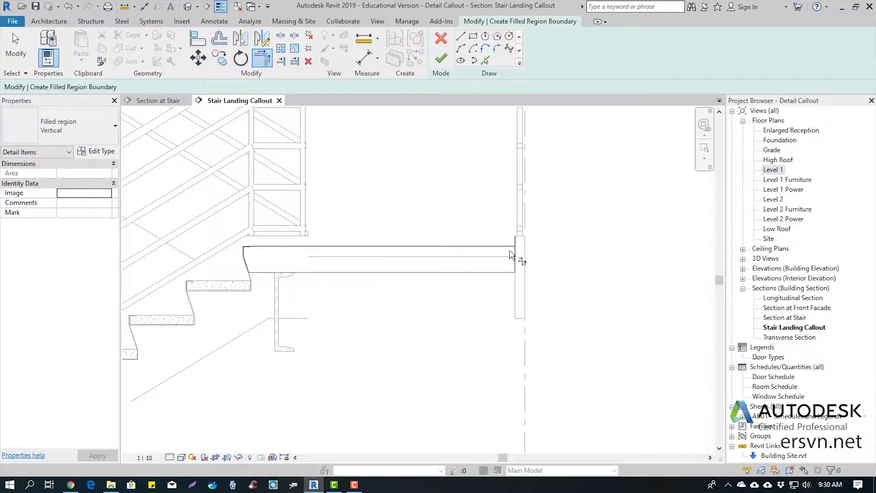
pyautogui.scroll(2, 519, 253)
pyautogui.scroll(-2, 438, 215)
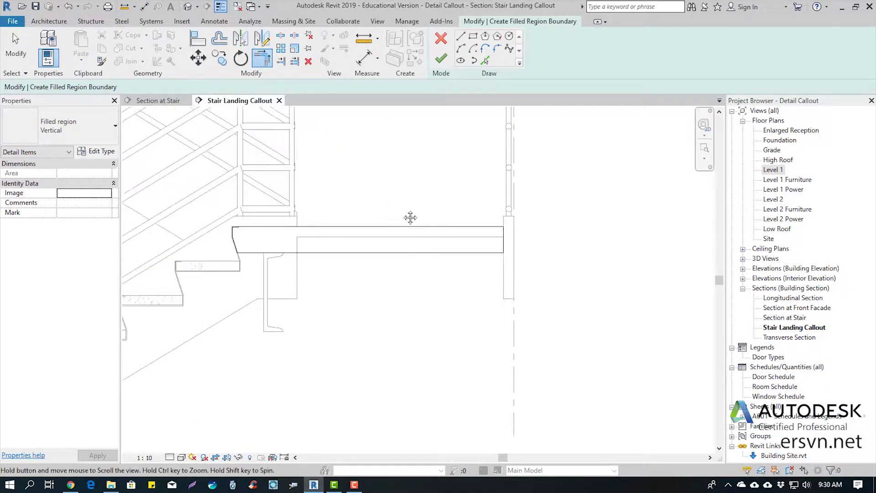
pyautogui.scroll(2, 339, 234)
pyautogui.scroll(-1, 330, 228)
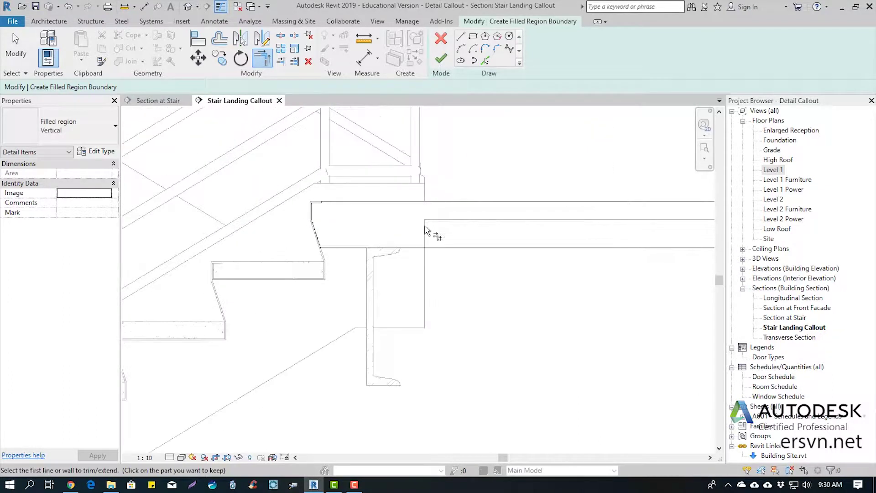
pyautogui.moveTo(510, 176); pyautogui.dragTo(401, 205, button='middle')
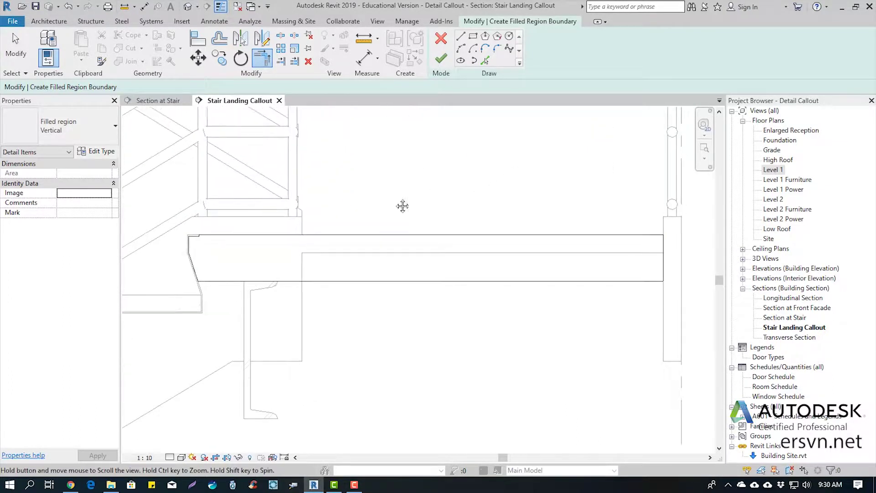
pyautogui.click(441, 58)
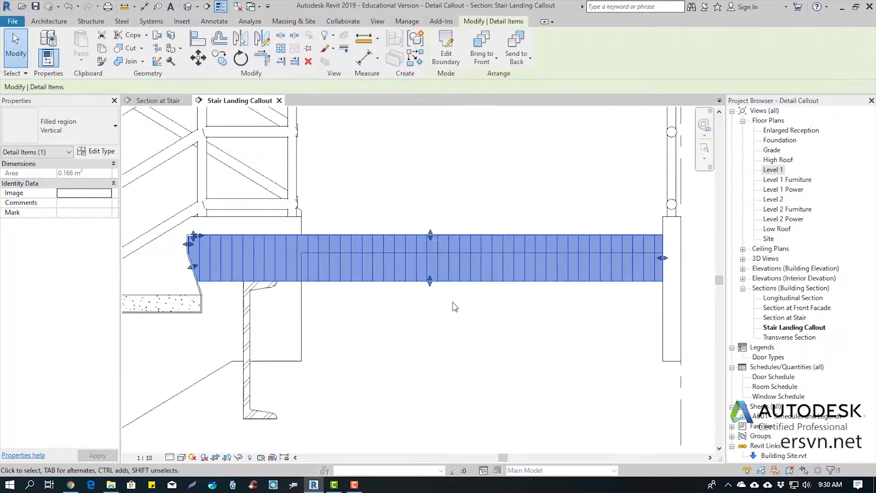
# Step: Select the landing filled region, keep its Vertical type, and open Edit Type
pyautogui.click(404, 337)
pyautogui.scroll(-1, 404, 337)
pyautogui.scroll(-1, 405, 337)
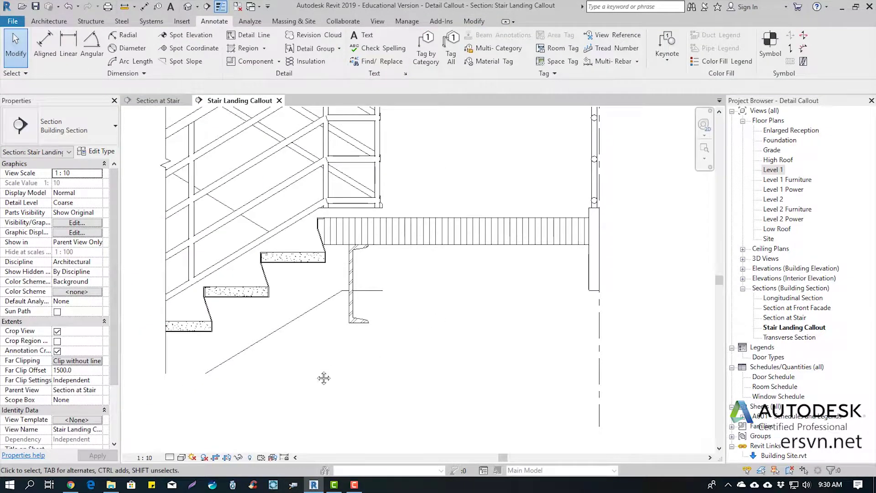
pyautogui.moveTo(323, 378)
pyautogui.mouseDown(button='middle')
pyautogui.moveTo(502, 346)
pyautogui.moveTo(371, 387)
pyautogui.mouseUp(button='middle')
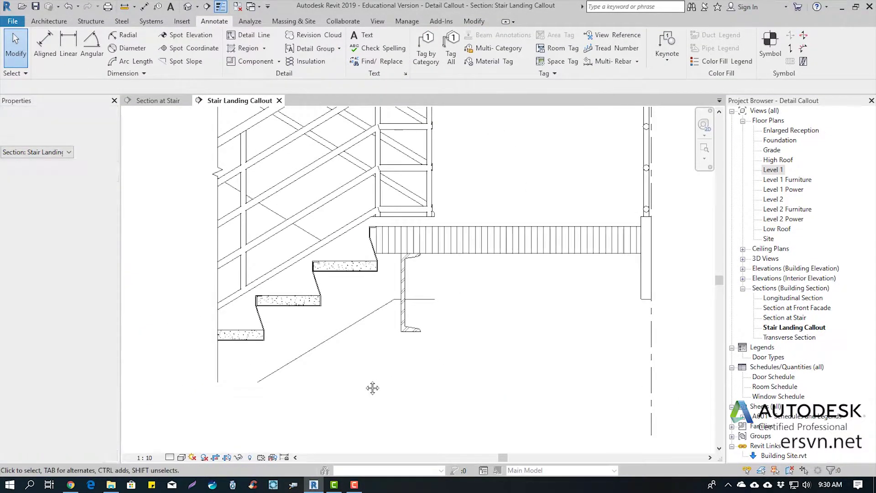
pyautogui.scroll(2, 472, 232)
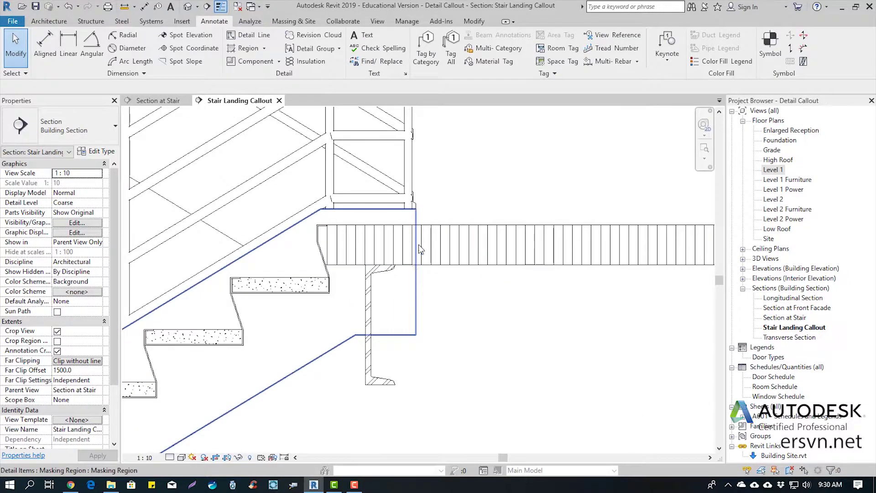
pyautogui.click(476, 268)
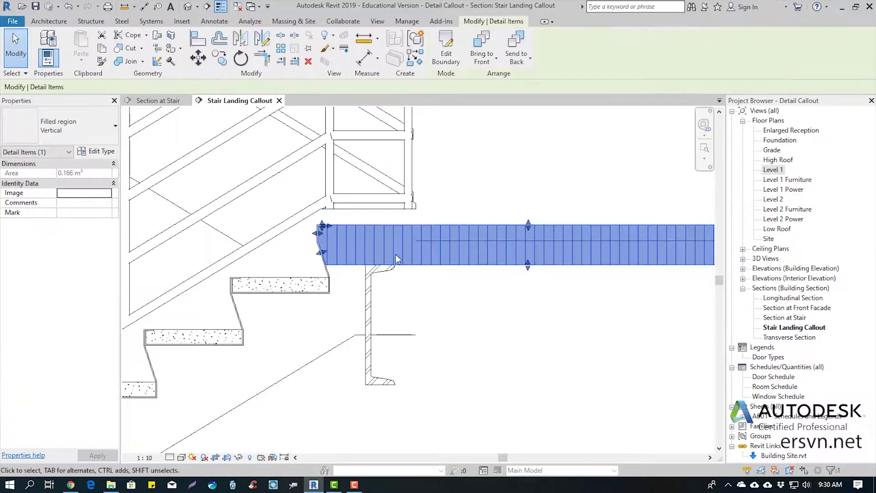
pyautogui.click(74, 142)
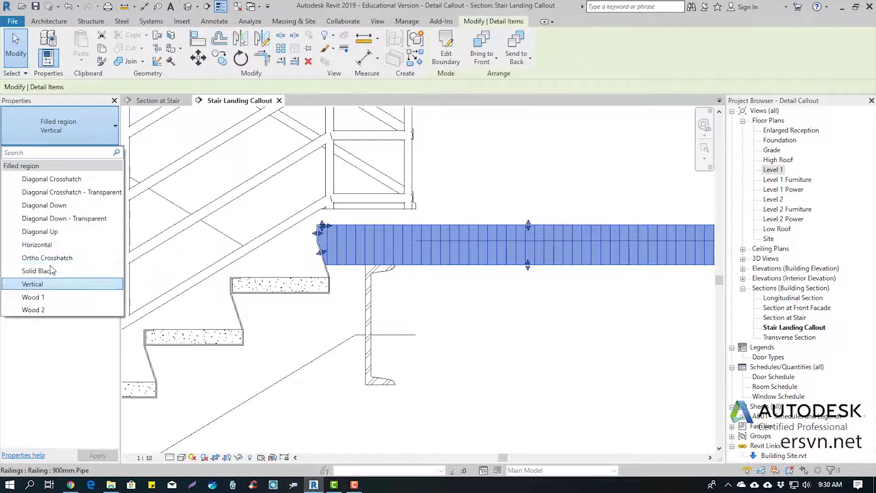
pyautogui.click(46, 284)
pyautogui.click(102, 152)
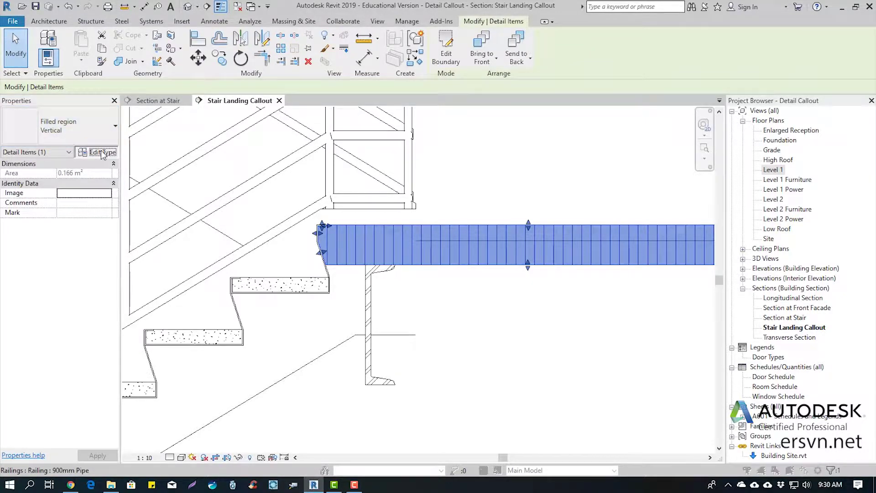
# Step: Duplicate the Vertical type as 'concrete' with the Concrete foreground fill pattern
pyautogui.click(796, 110)
pyautogui.write('concrete')
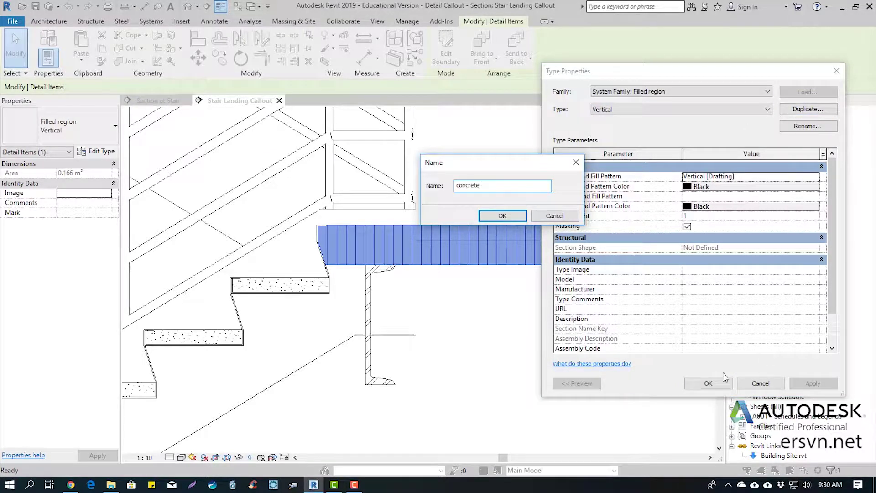
pyautogui.click(502, 216)
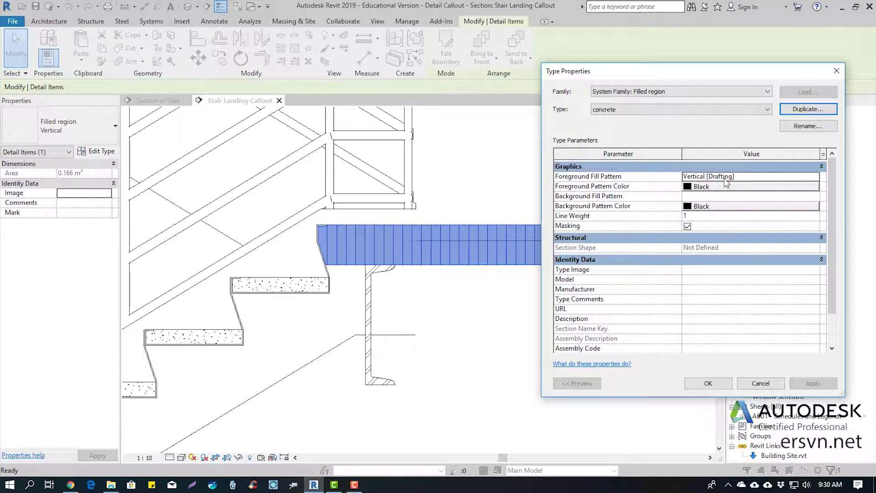
pyautogui.click(781, 177)
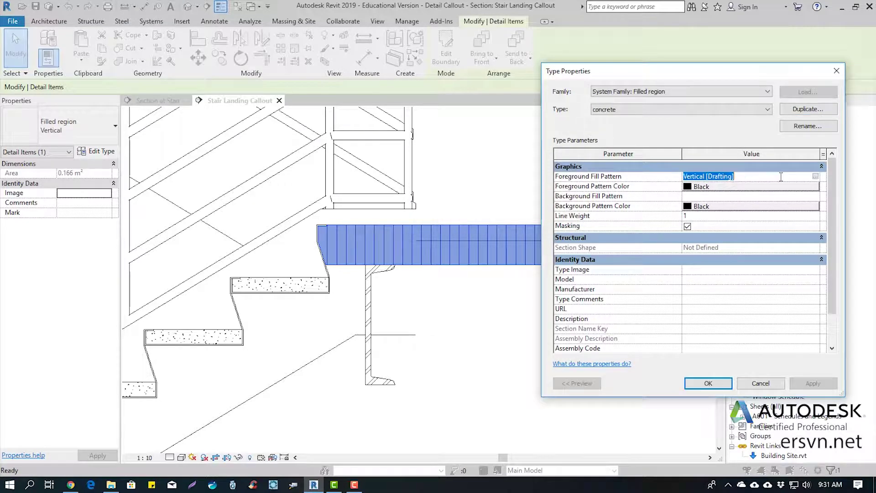
pyautogui.click(815, 177)
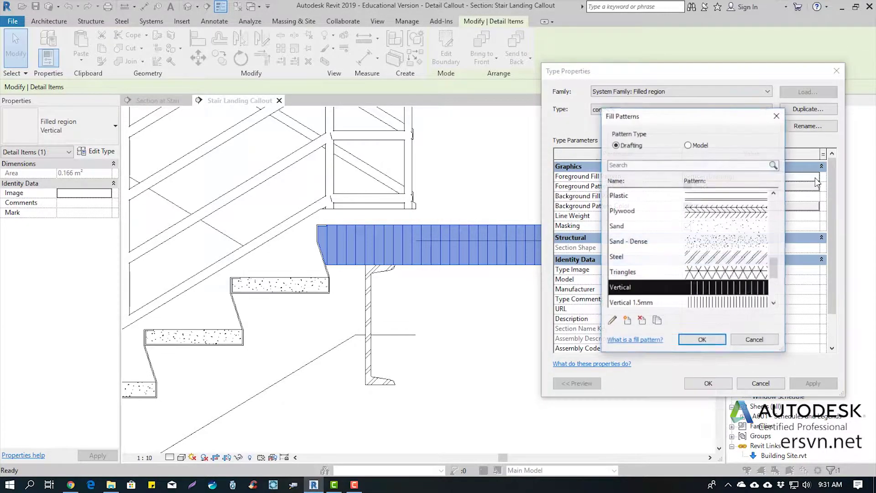
pyautogui.moveTo(718, 111); pyautogui.dragTo(414, 135)
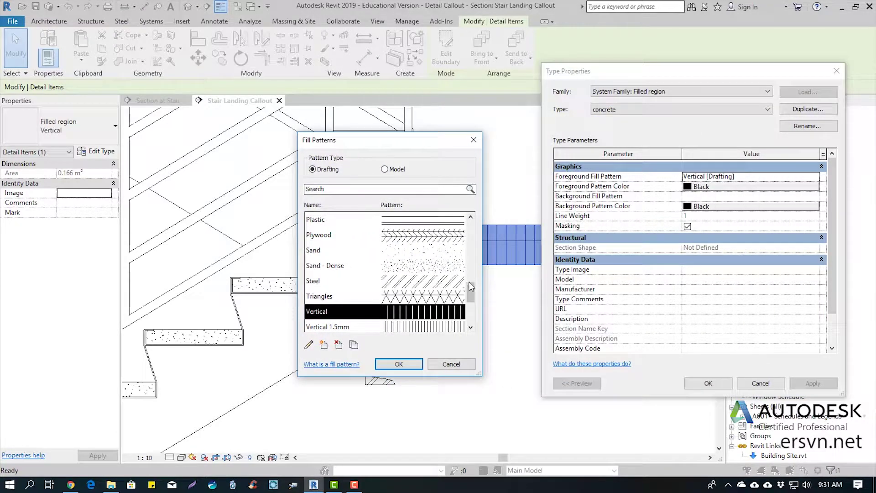
pyautogui.moveTo(469, 282); pyautogui.dragTo(476, 227)
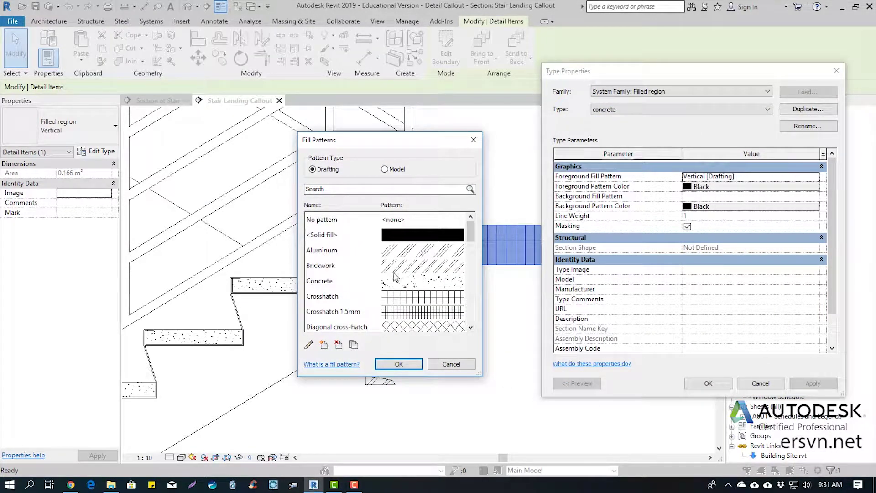
pyautogui.click(407, 283)
pyautogui.click(399, 364)
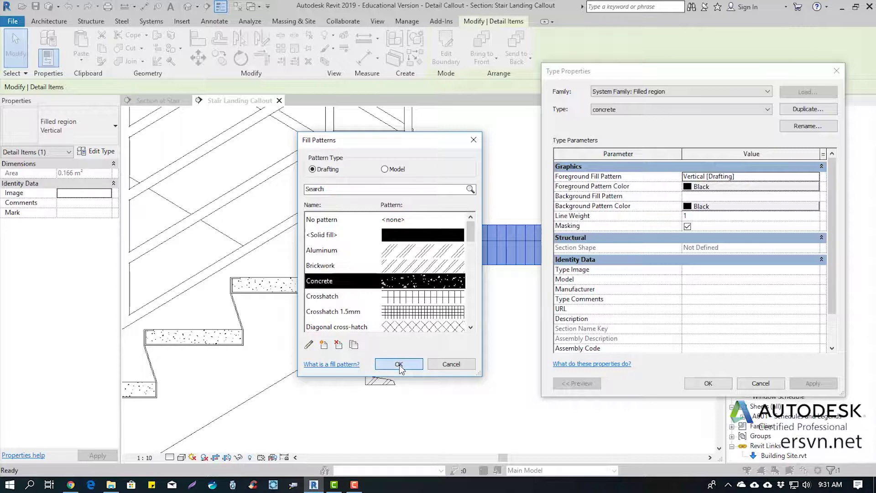
# Step: Apply the type changes and inspect the concrete-patterned landing and masked stair
pyautogui.click(725, 384)
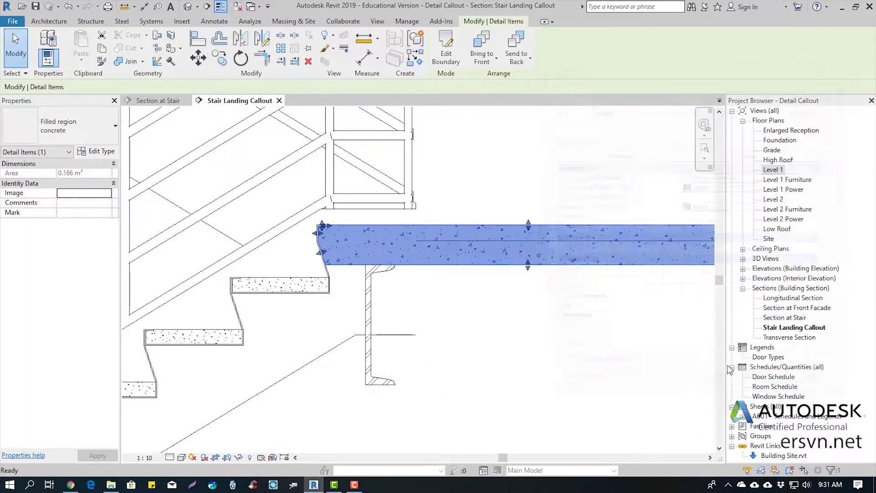
pyautogui.click(415, 301)
pyautogui.scroll(-2, 499, 374)
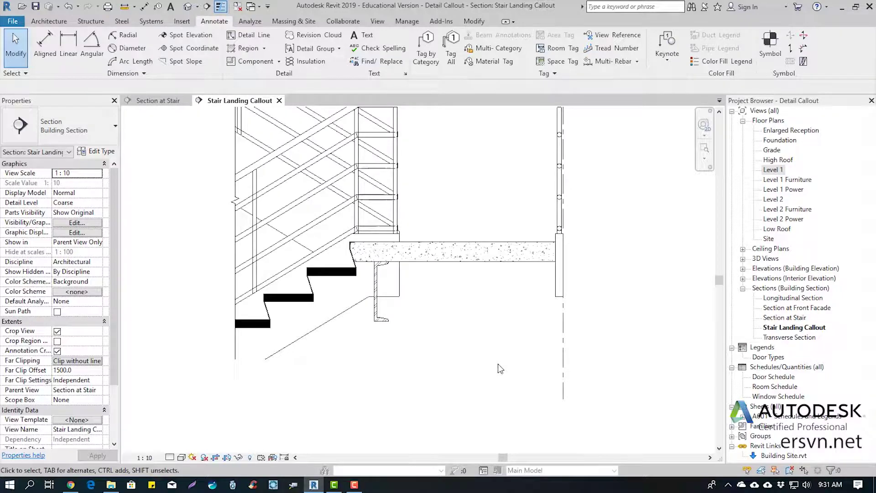
pyautogui.scroll(4, 497, 363)
pyautogui.moveTo(498, 363); pyautogui.dragTo(491, 365, button='middle')
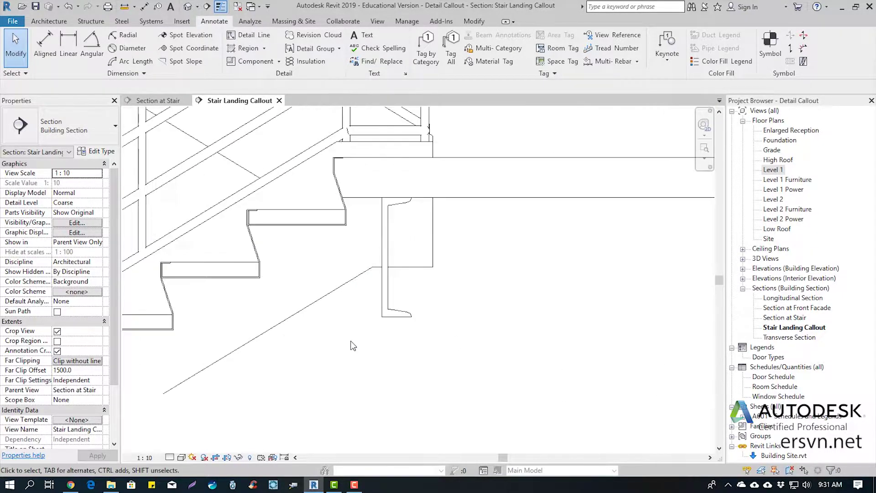
pyautogui.scroll(-1, 453, 349)
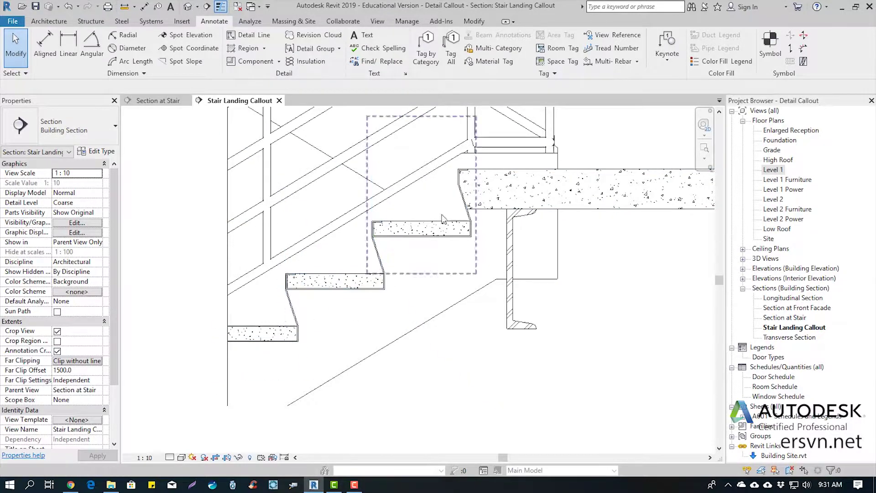
pyautogui.scroll(-1, 292, 343)
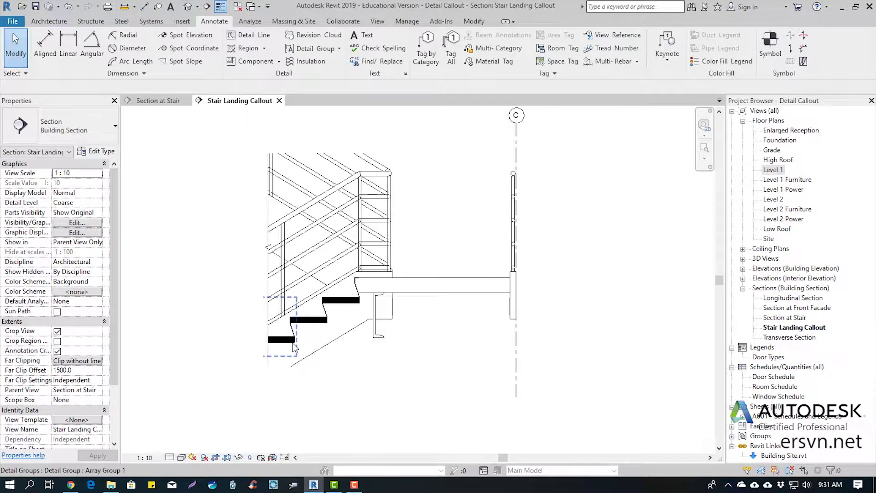
pyautogui.scroll(-1, 295, 346)
pyautogui.moveTo(438, 355)
pyautogui.mouseDown(button='middle')
pyautogui.moveTo(459, 375)
pyautogui.moveTo(441, 383)
pyautogui.mouseUp(button='middle')
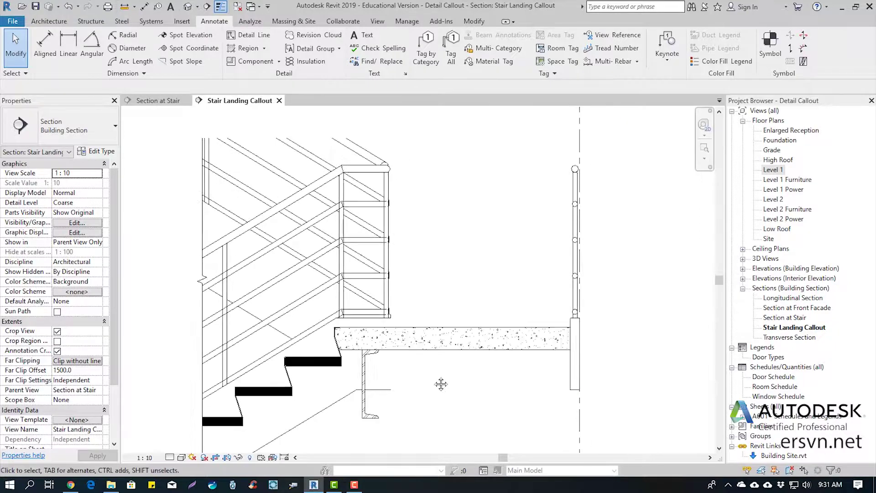
pyautogui.scroll(-1, 441, 383)
pyautogui.scroll(1, 588, 255)
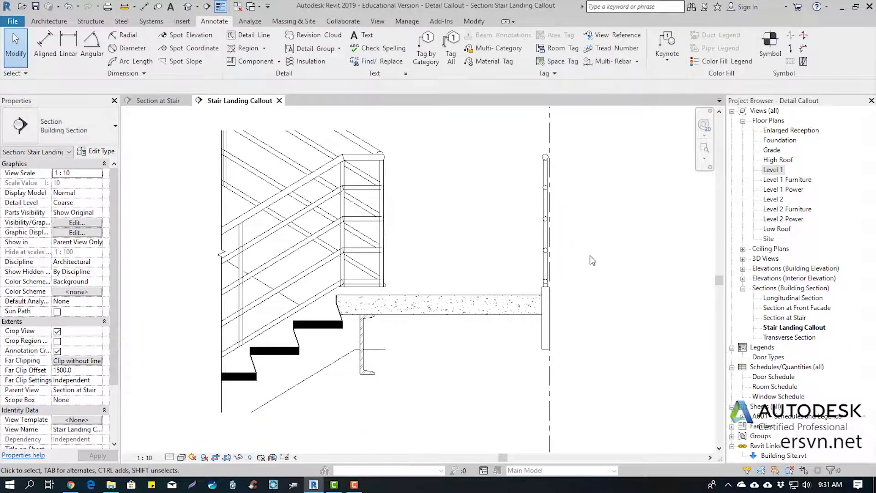